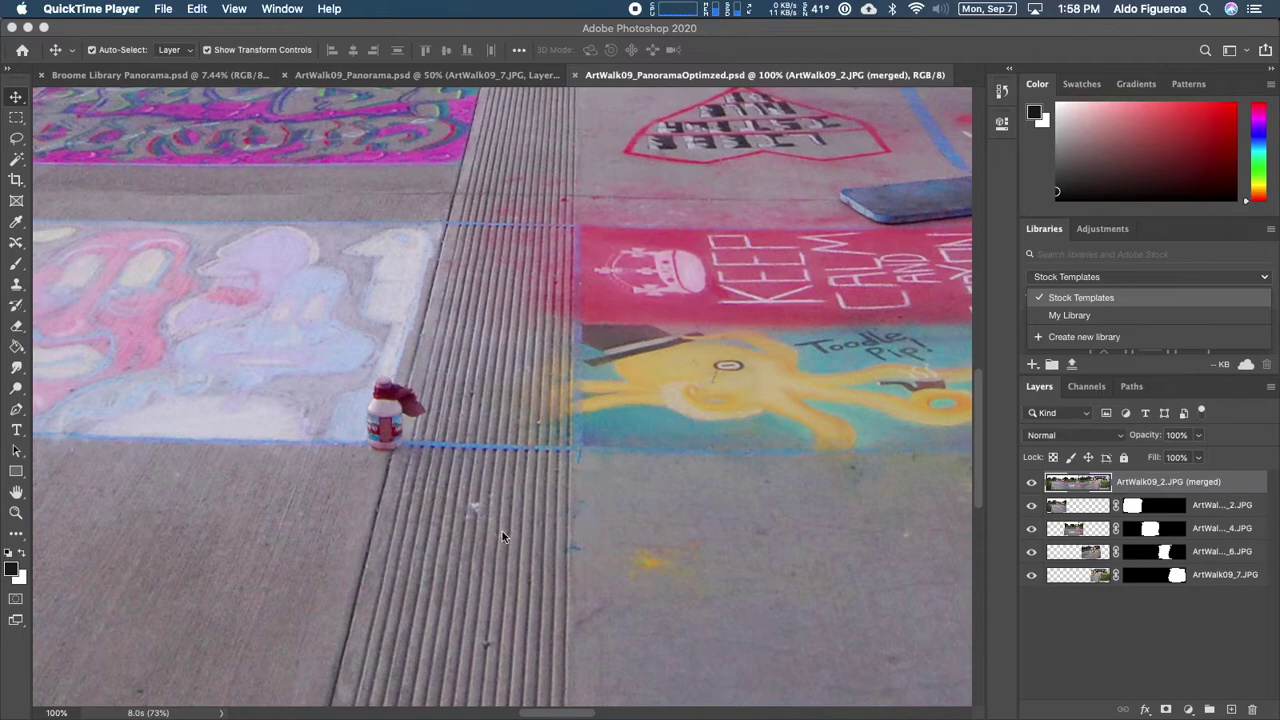
- Inspect the merged panorama's lower pavement, from the ridged strip past the chalk drawings along the bottom edge, for flaws and stray objects
{"action": "left_click_drag", "start_coordinate": [508, 545], "coordinate": [675, 380]}
{"action": "left_click_drag", "start_coordinate": [395, 416], "coordinate": [66, 457]}
{"action": "left_click_drag", "start_coordinate": [586, 437], "coordinate": [315, 425]}
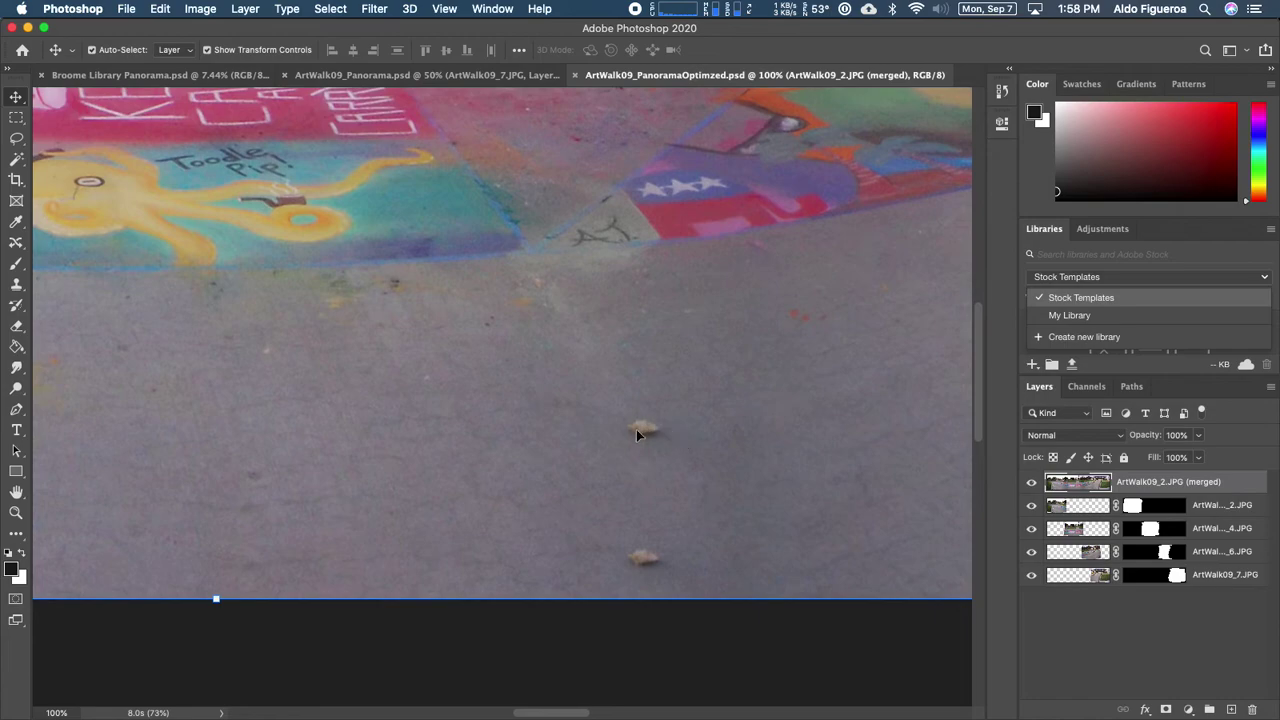
{"action": "left_click_drag", "start_coordinate": [700, 420], "coordinate": [583, 586]}
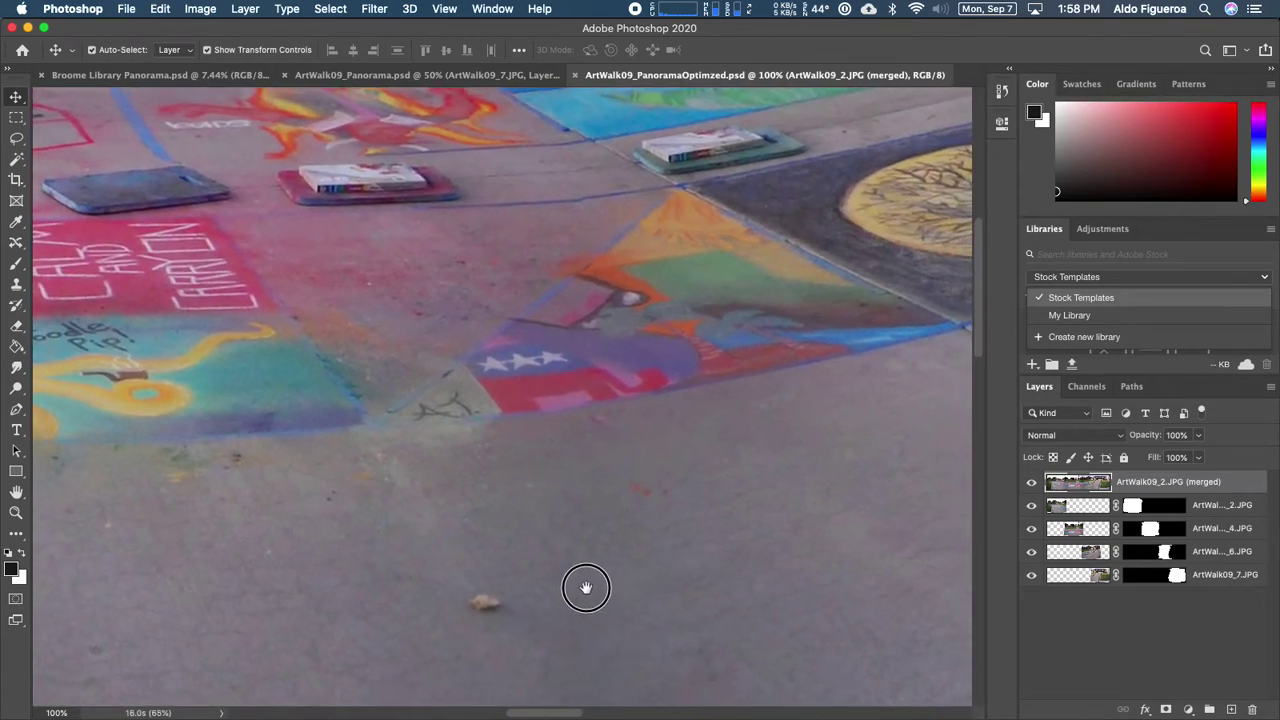
{"action": "left_click_drag", "start_coordinate": [649, 477], "coordinate": [449, 420]}
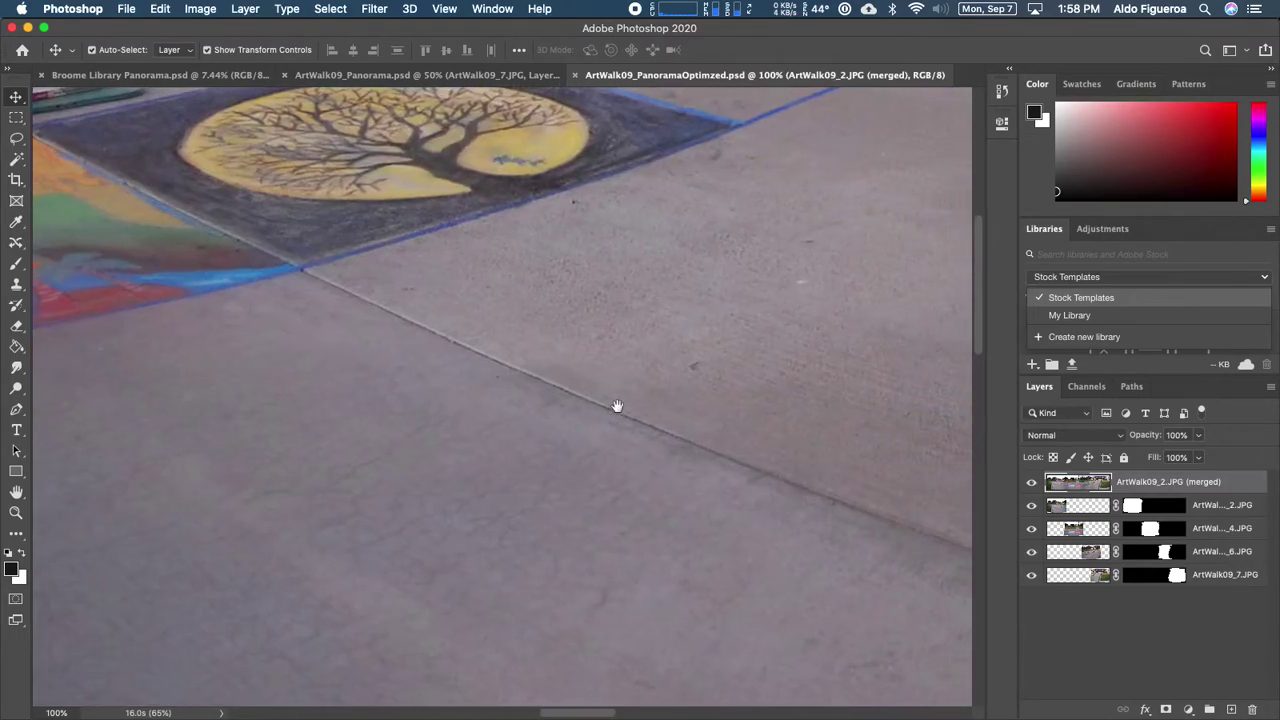
{"action": "left_click_drag", "start_coordinate": [617, 409], "coordinate": [374, 389]}
{"action": "left_click_drag", "start_coordinate": [659, 445], "coordinate": [548, 411]}
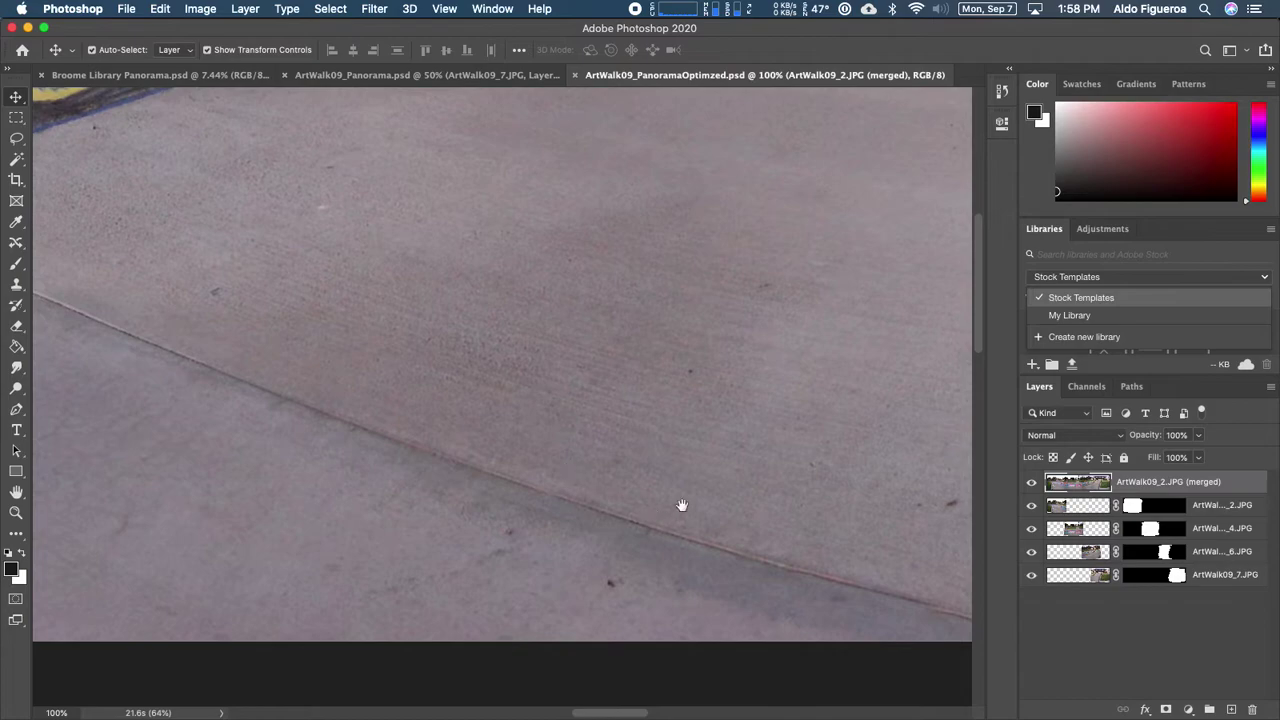
{"action": "left_click_drag", "start_coordinate": [678, 508], "coordinate": [577, 469]}
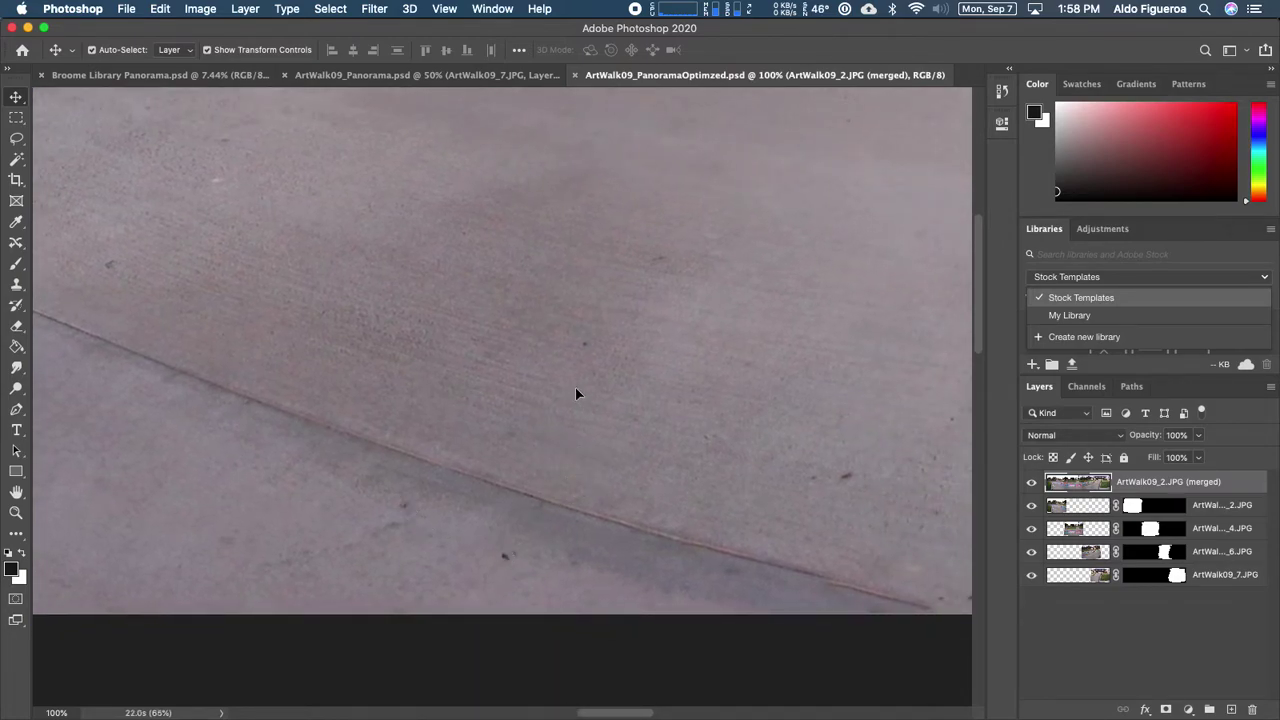
{"action": "left_click_drag", "start_coordinate": [586, 357], "coordinate": [386, 320]}
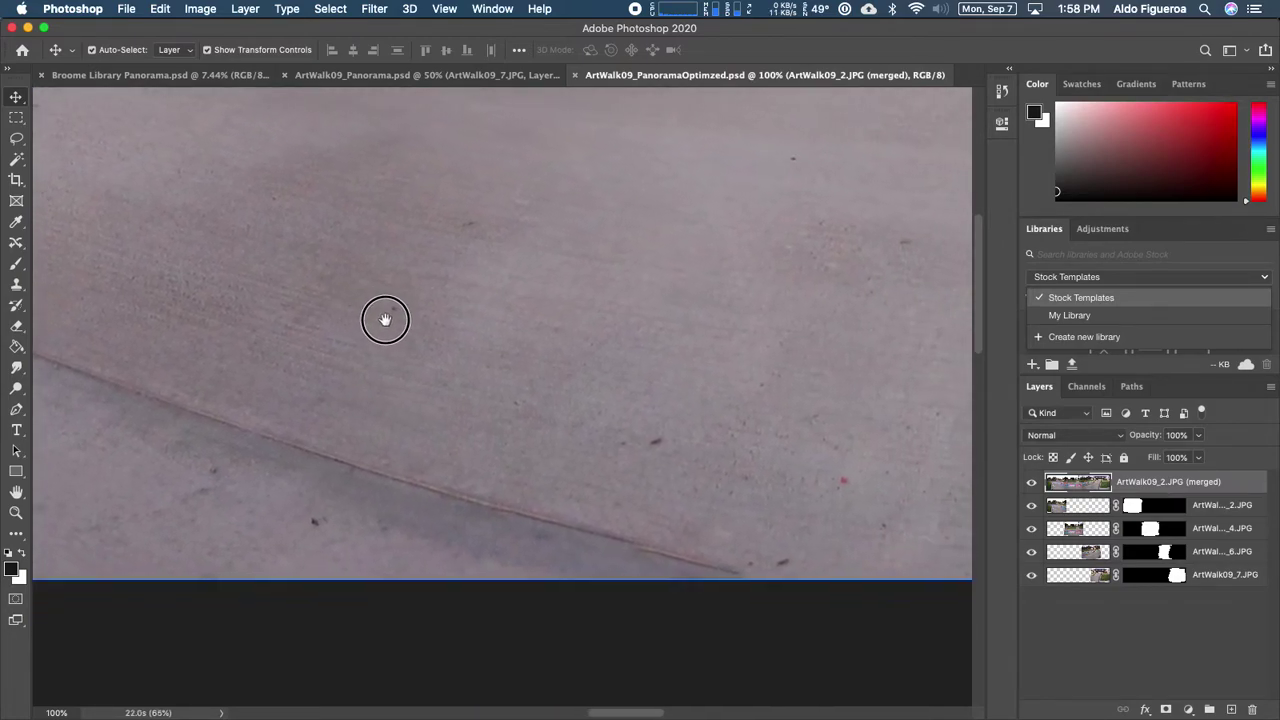
{"action": "left_click_drag", "start_coordinate": [675, 474], "coordinate": [450, 322]}
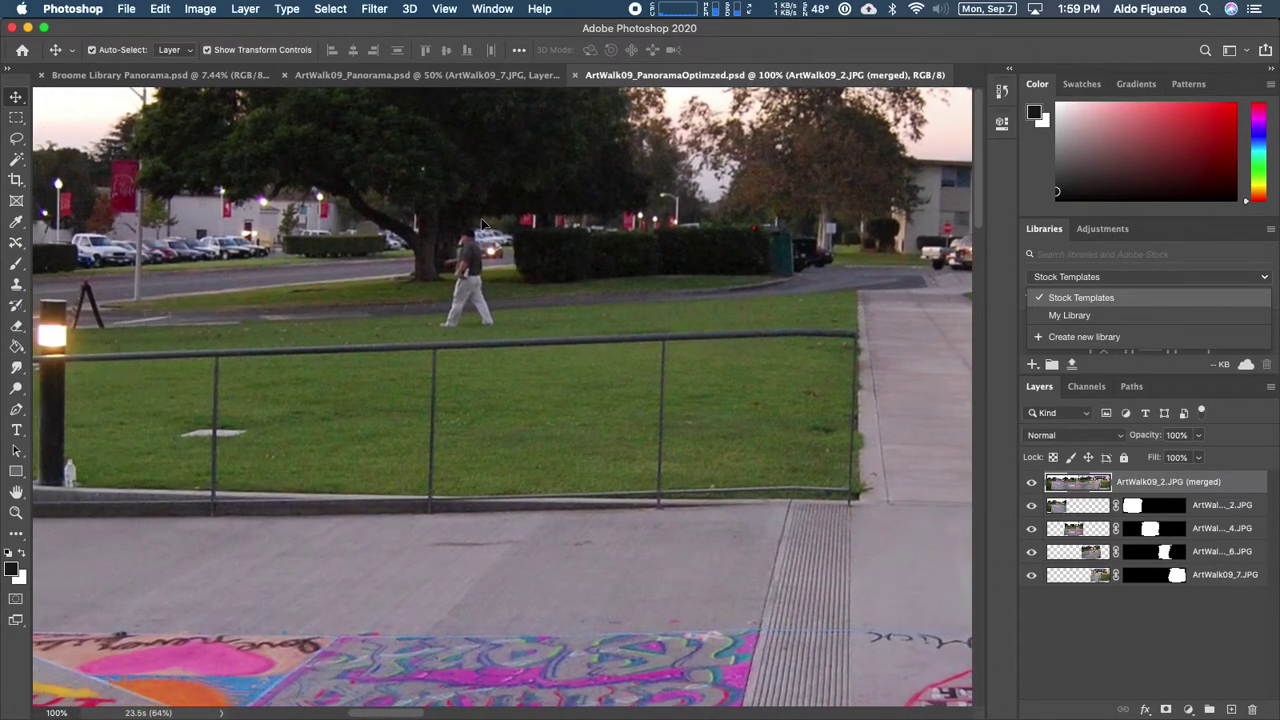
- Examine the panorama's lawn, railings, street background and chalk drawings, back to the foreground pavement
{"action": "left_click_drag", "start_coordinate": [320, 409], "coordinate": [674, 280]}
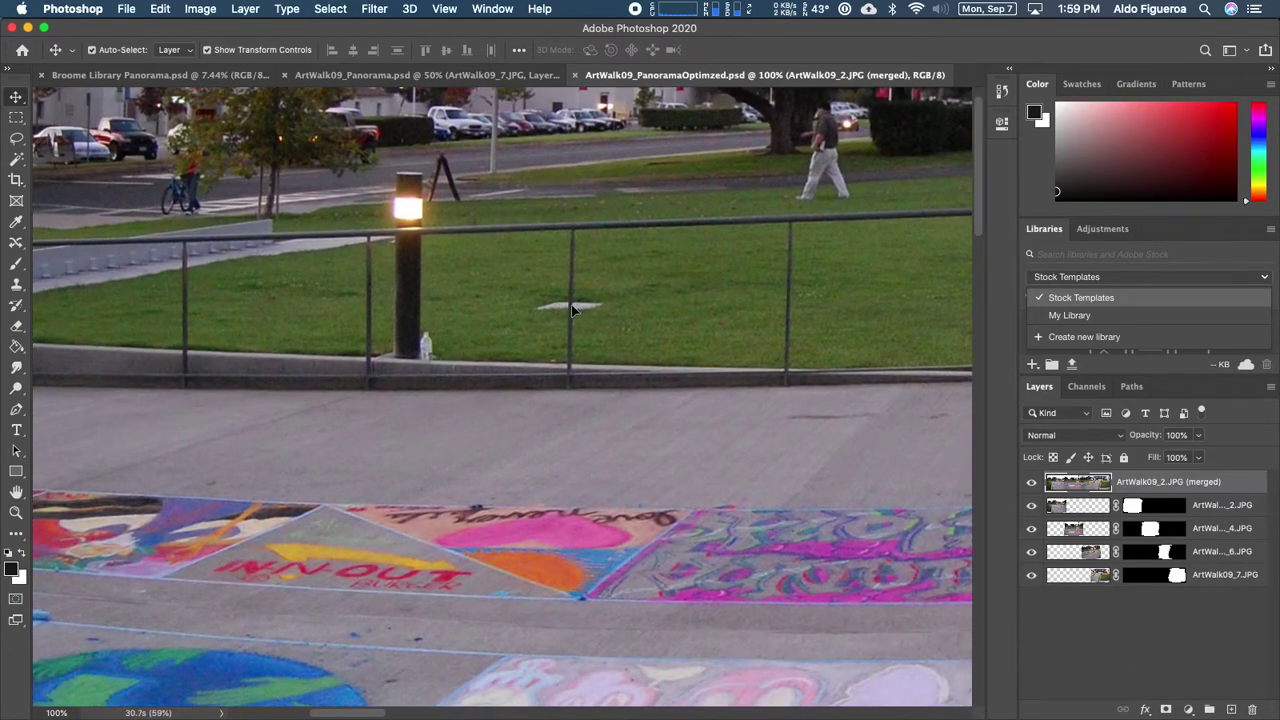
{"action": "left_click_drag", "start_coordinate": [423, 363], "coordinate": [723, 366]}
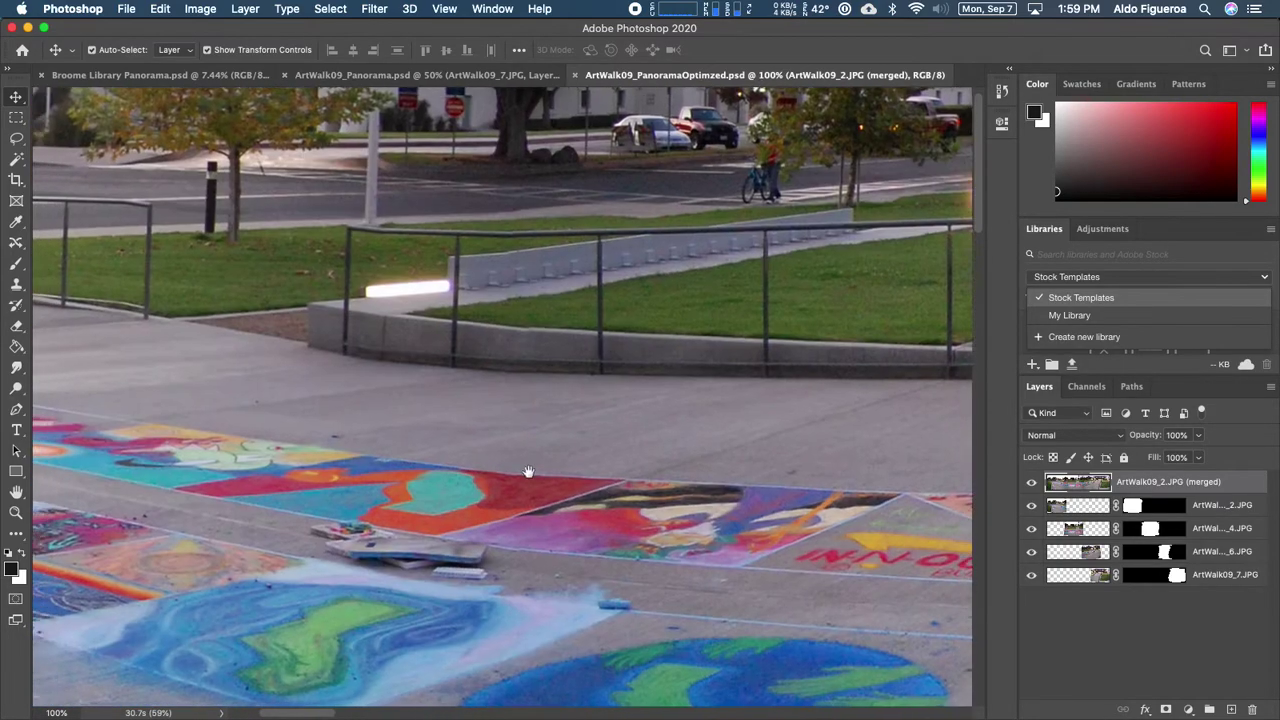
{"action": "left_click_drag", "start_coordinate": [528, 471], "coordinate": [571, 474]}
{"action": "left_click_drag", "start_coordinate": [349, 363], "coordinate": [479, 371]}
{"action": "left_click_drag", "start_coordinate": [300, 428], "coordinate": [334, 334]}
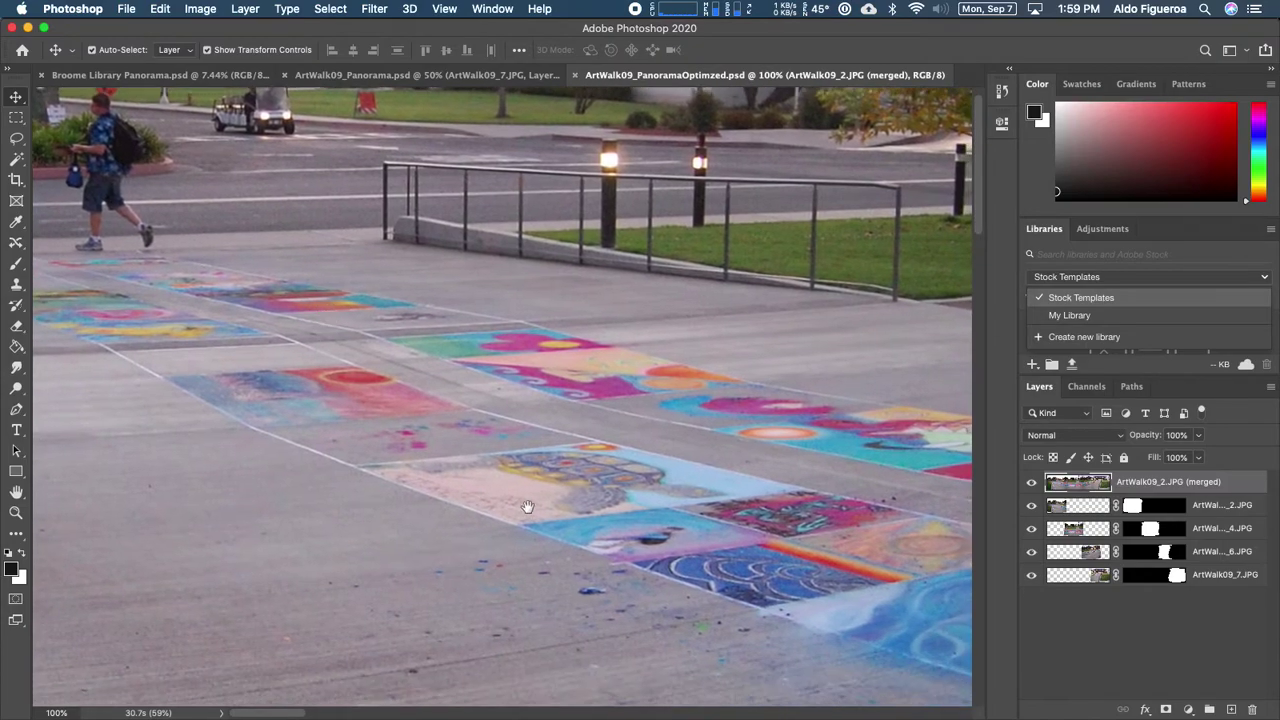
{"action": "left_click_drag", "start_coordinate": [526, 509], "coordinate": [495, 393]}
{"action": "left_click_drag", "start_coordinate": [643, 449], "coordinate": [365, 290]}
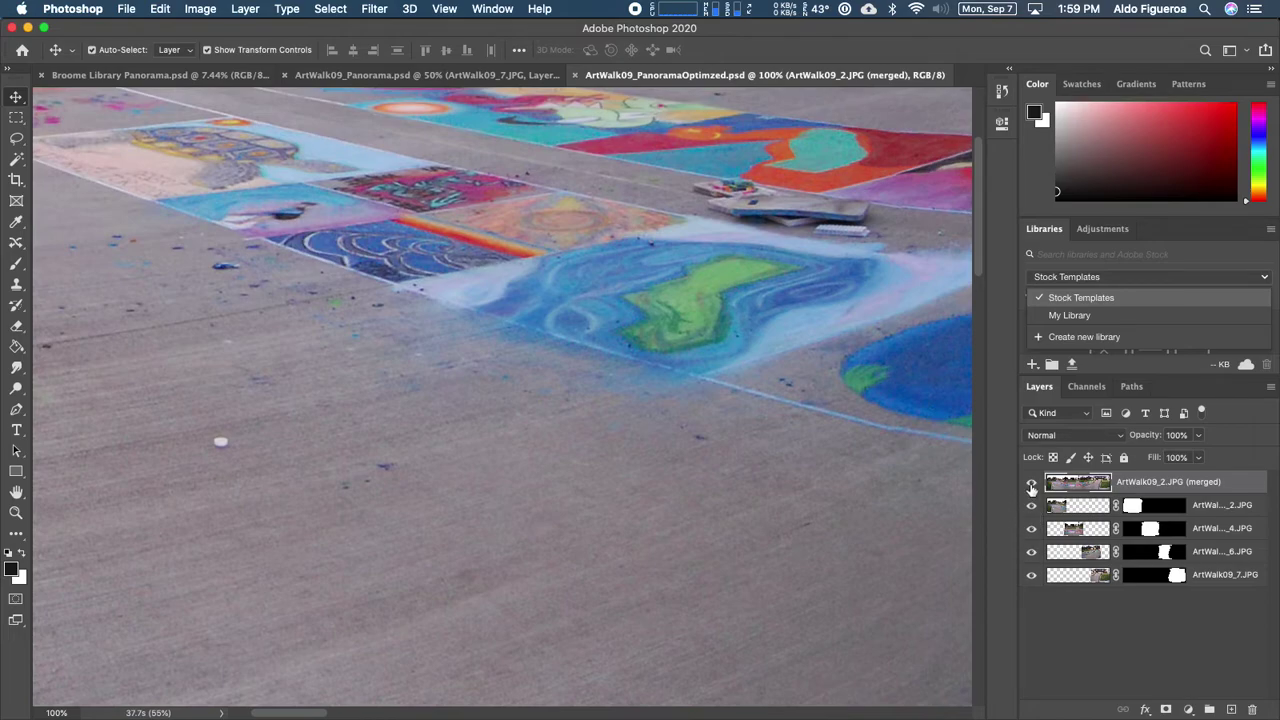
- Hide all existing layers and add a new layer named "brushes" above them
{"action": "left_click_drag", "start_coordinate": [1031, 486], "coordinate": [1033, 583]}
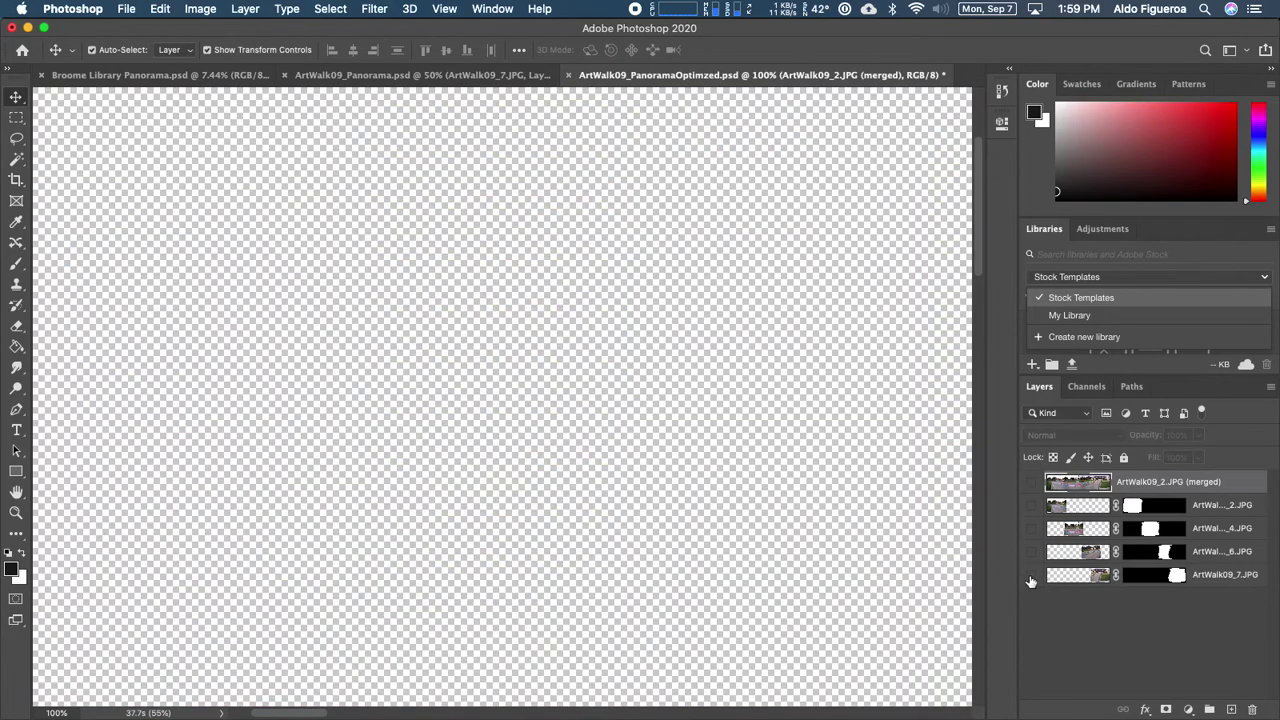
{"action": "left_click", "coordinate": [1233, 709]}
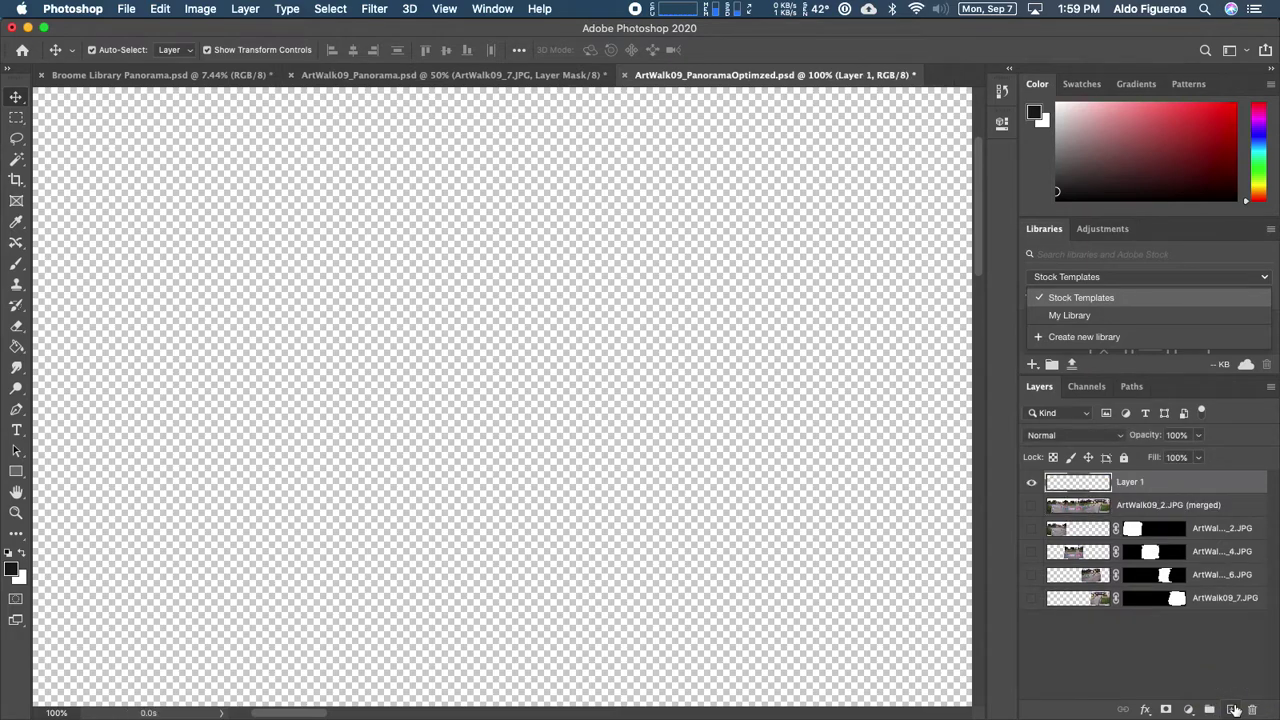
{"action": "double_click", "coordinate": [1130, 483]}
{"action": "type", "text": "b"}
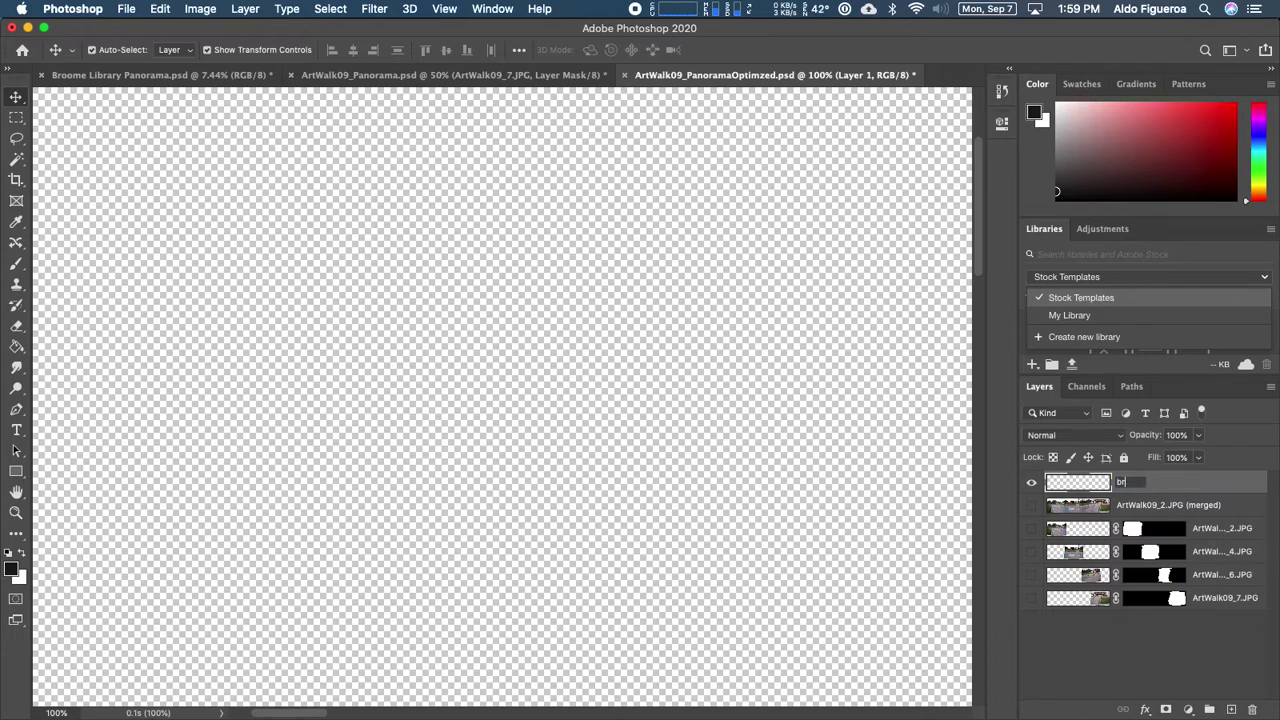
{"action": "key", "text": "Return"}
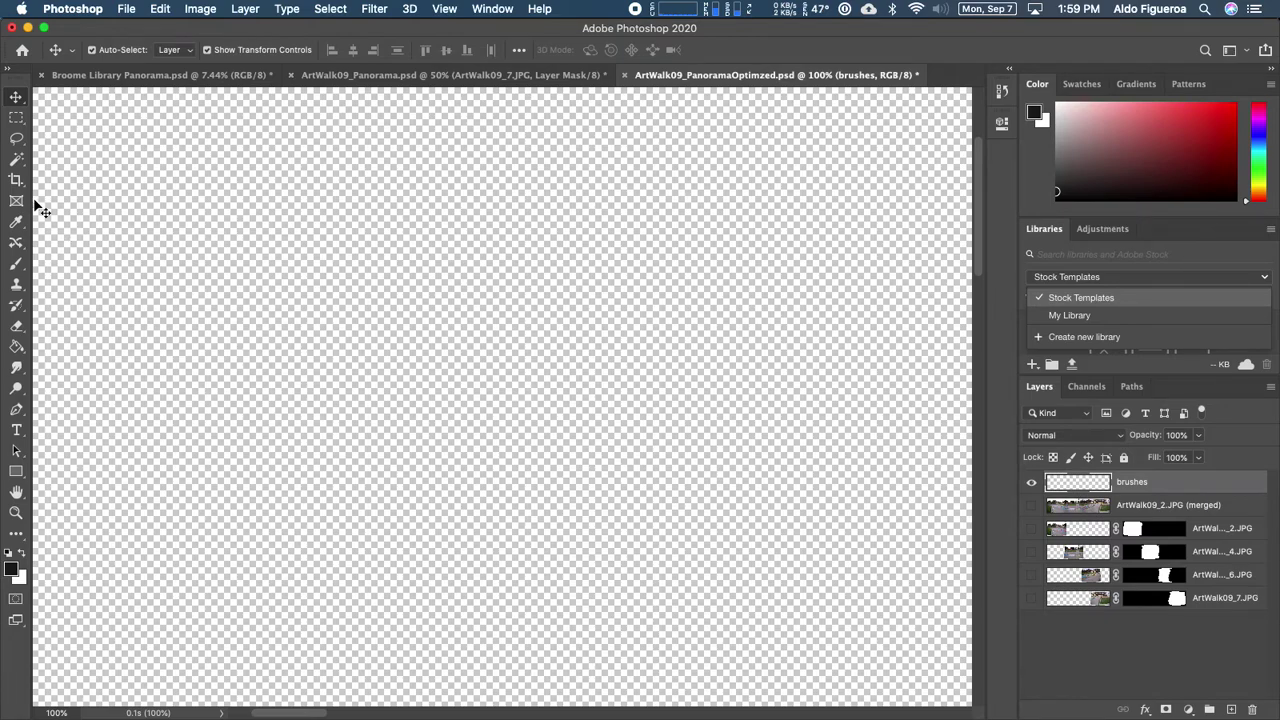
- Activate the Brush tool and open its brush presets with the General Brushes group expanded
{"action": "left_click", "coordinate": [17, 266]}
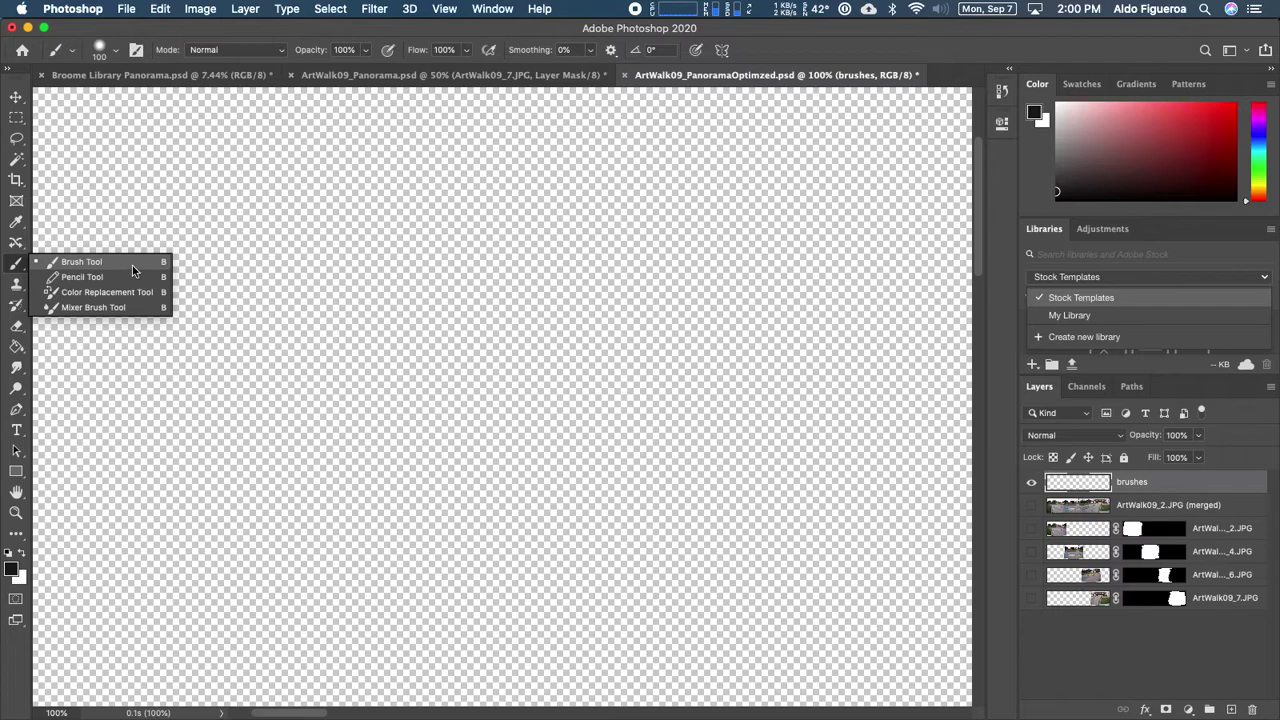
{"action": "left_click", "coordinate": [18, 265]}
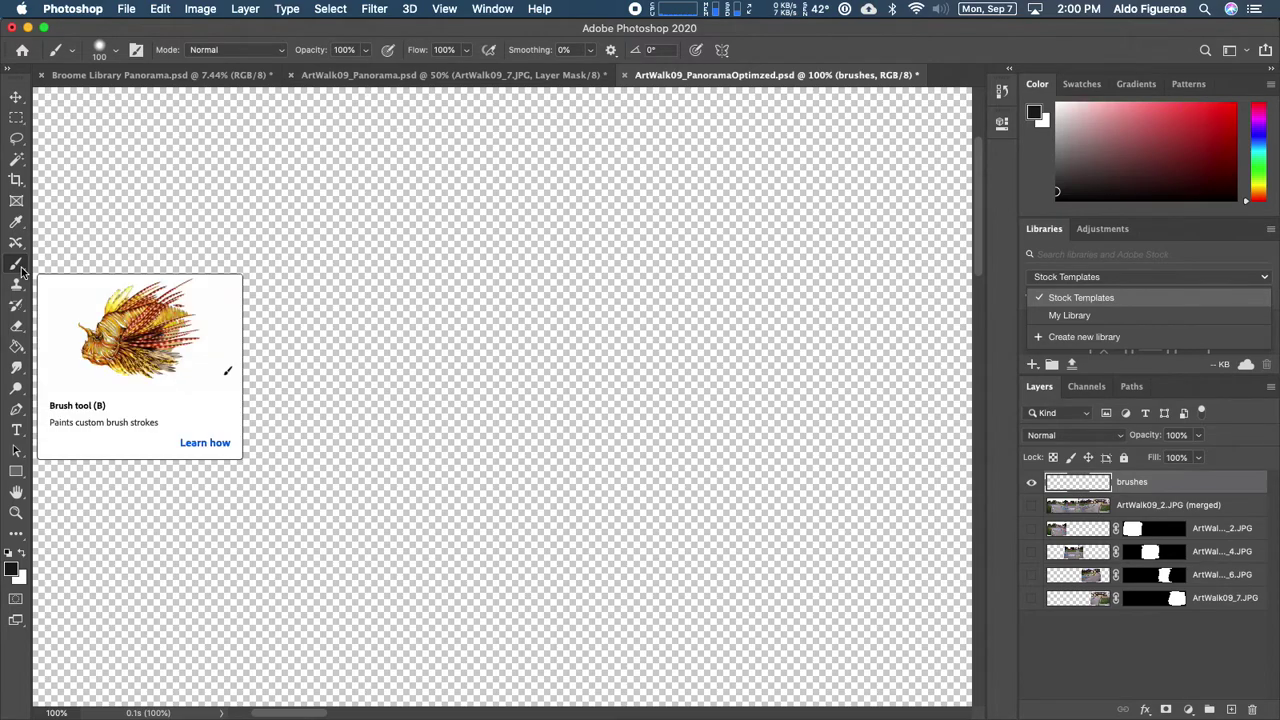
{"action": "left_click", "coordinate": [117, 50]}
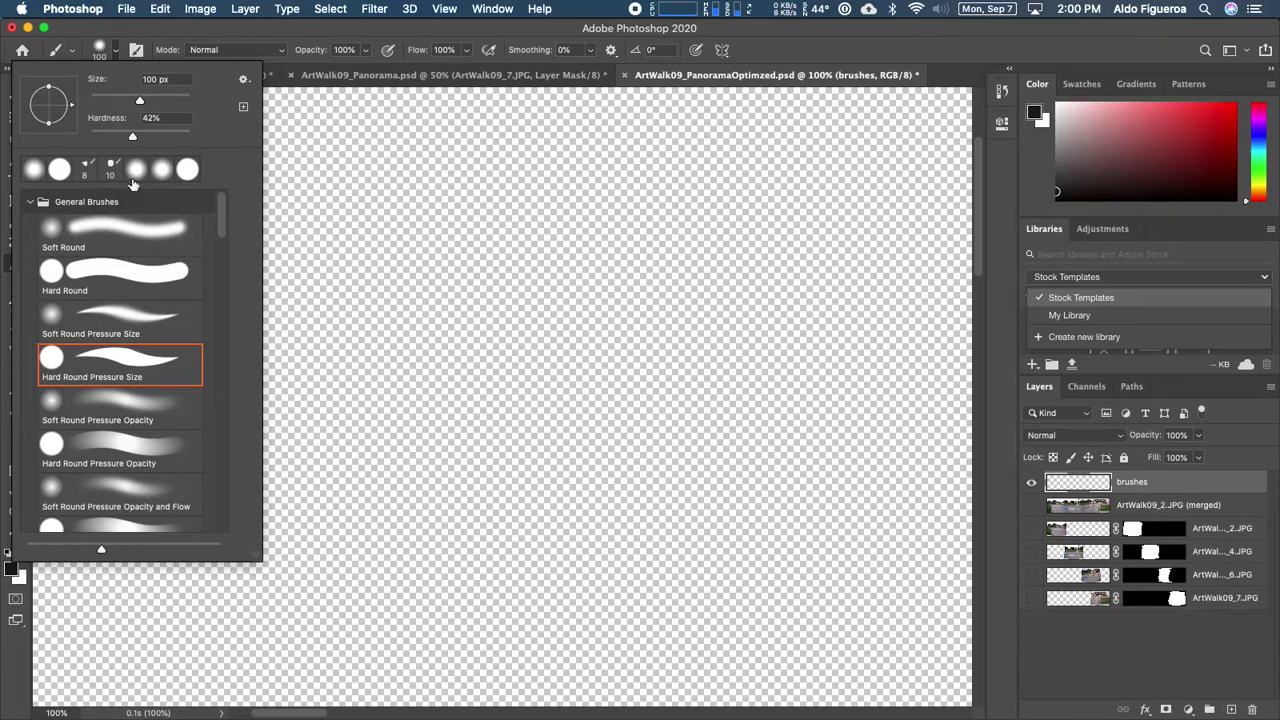
{"action": "left_click", "coordinate": [31, 203]}
{"action": "left_click", "coordinate": [31, 204]}
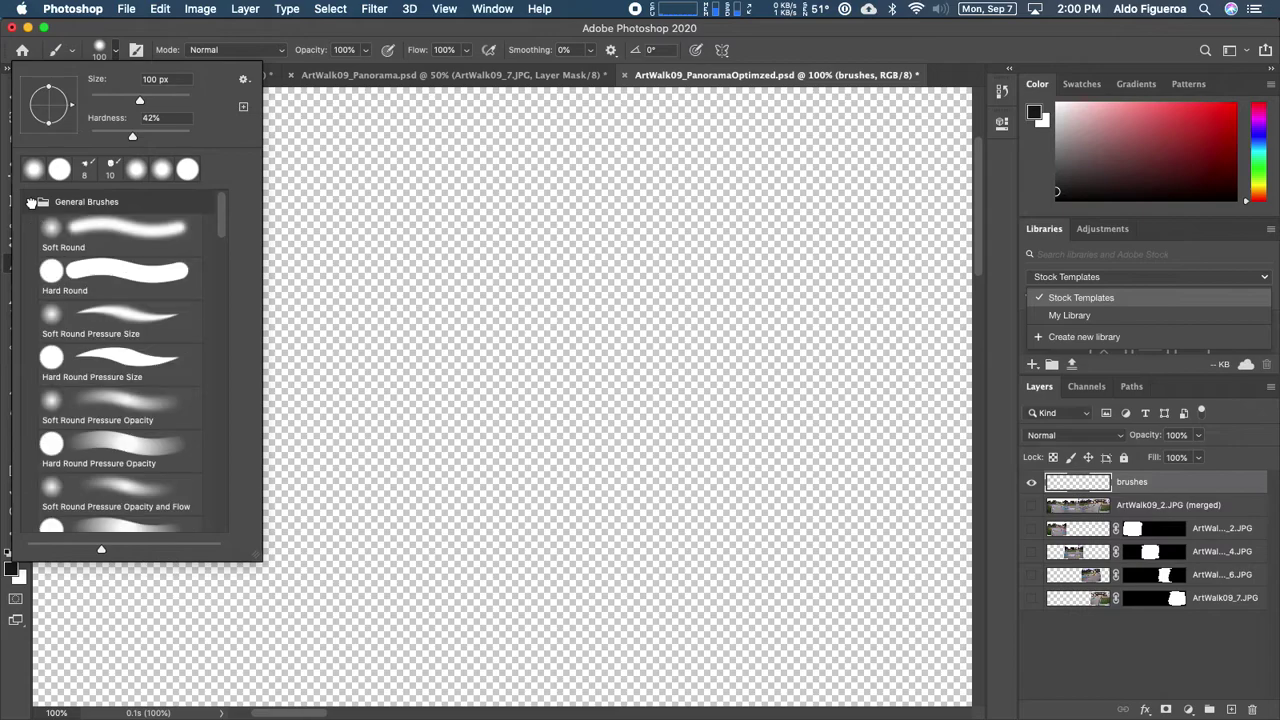
- Turn off the Brush Tip and Brush Stroke previews in the preset list, and switch both back on
{"action": "left_click", "coordinate": [243, 81]}
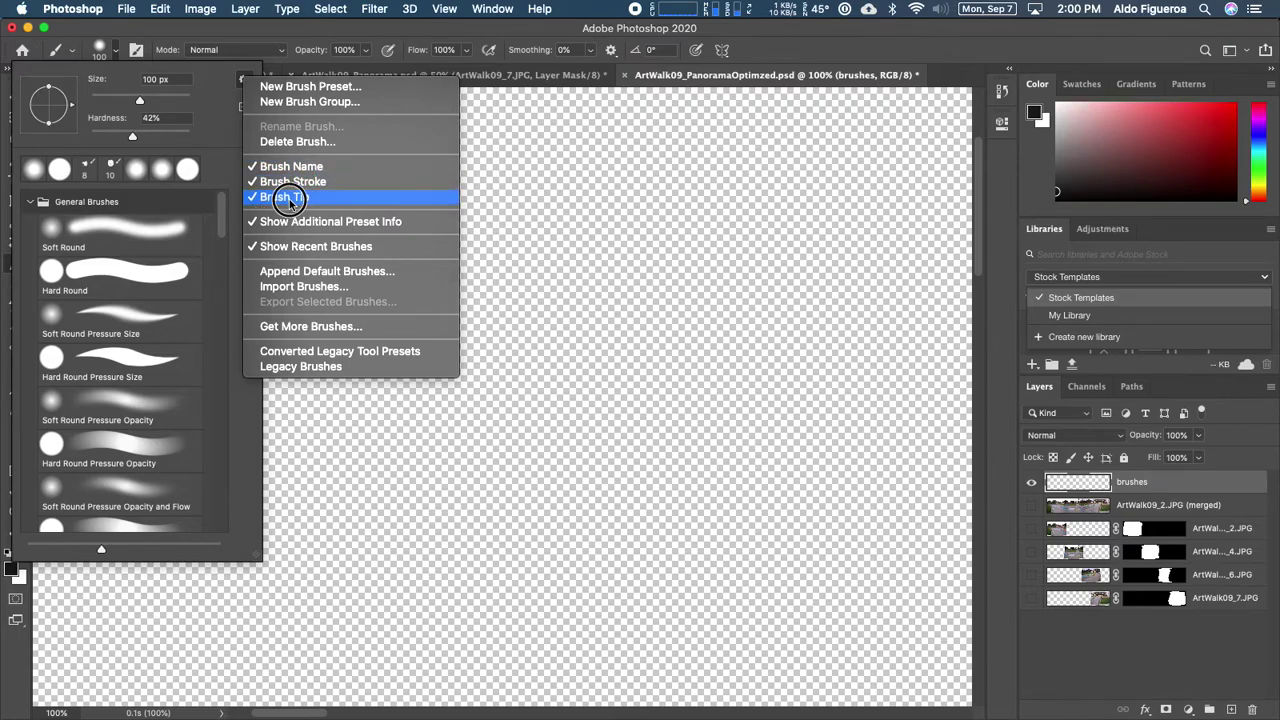
{"action": "left_click", "coordinate": [290, 197]}
{"action": "left_click", "coordinate": [241, 79]}
{"action": "left_click", "coordinate": [292, 181]}
{"action": "left_click", "coordinate": [241, 79]}
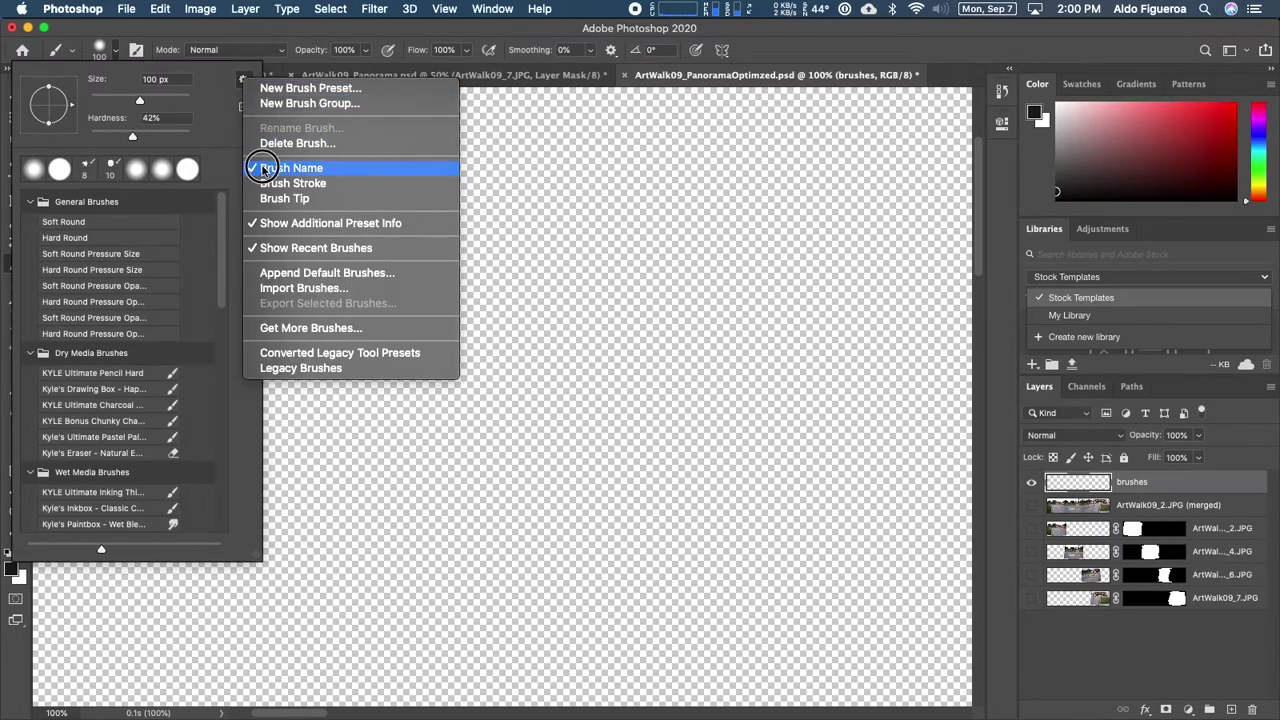
{"action": "left_click", "coordinate": [263, 169]}
{"action": "left_click", "coordinate": [243, 80]}
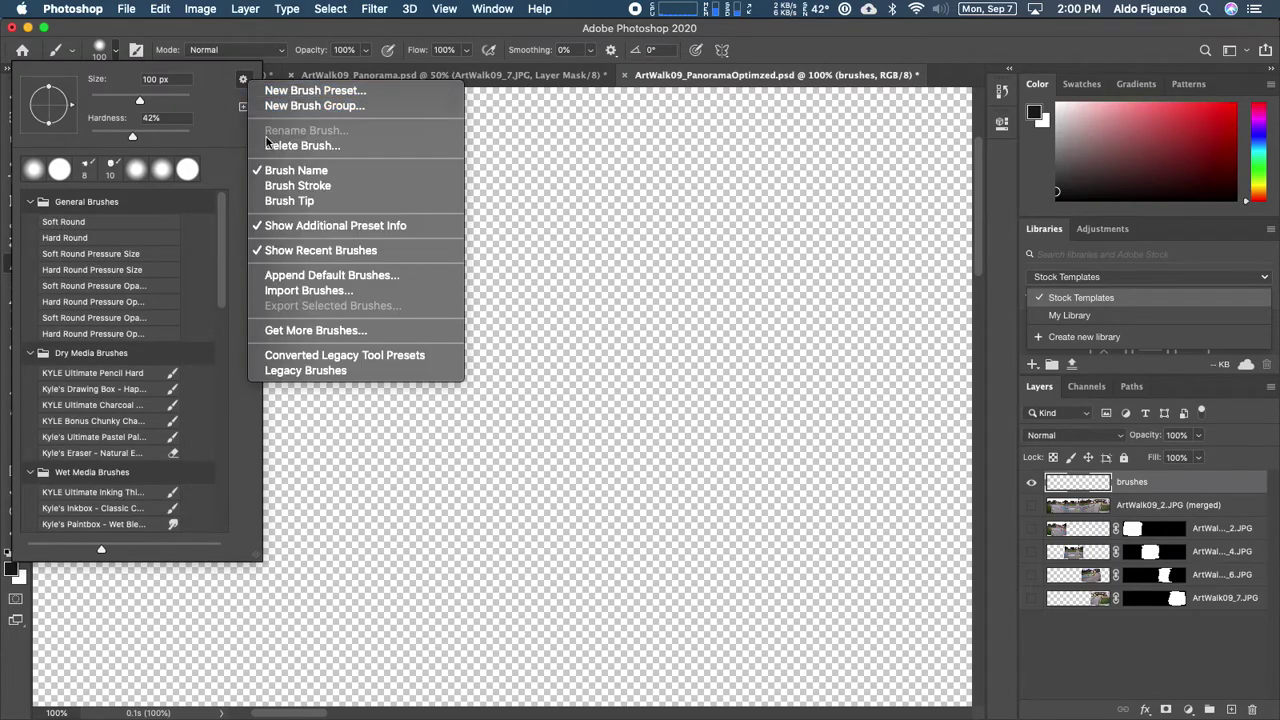
{"action": "left_click", "coordinate": [283, 188]}
{"action": "left_click", "coordinate": [243, 80]}
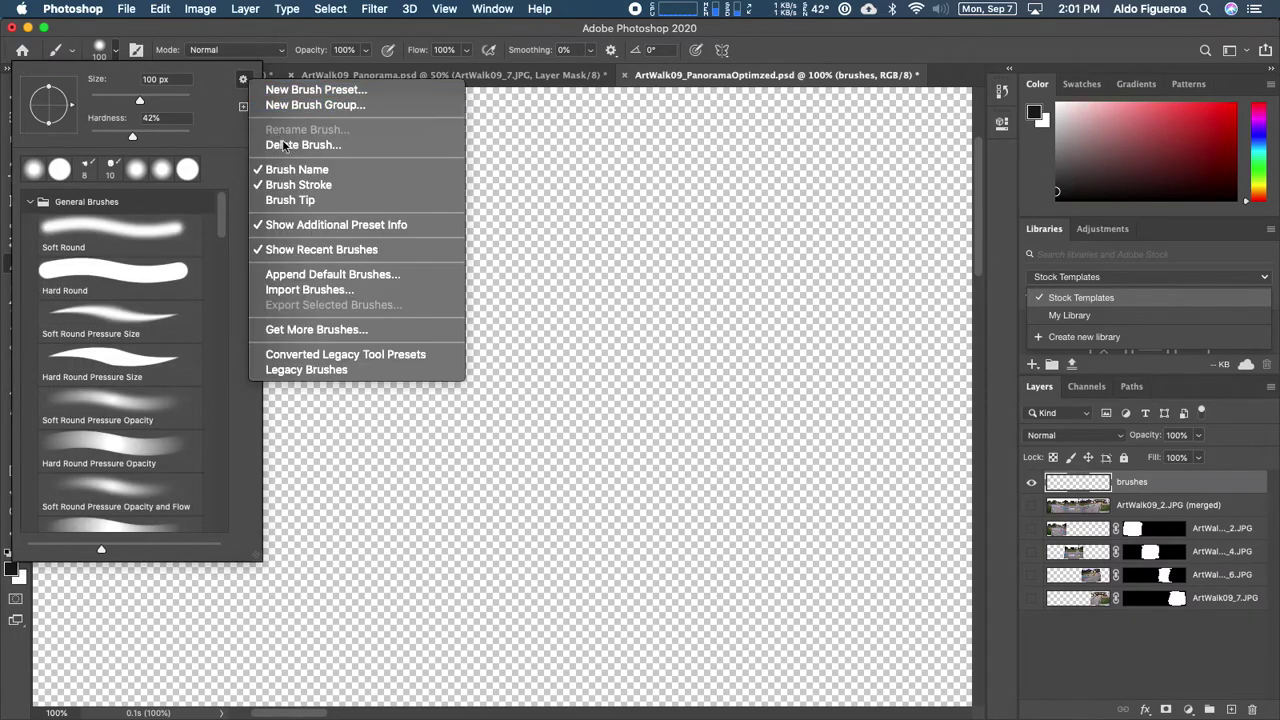
{"action": "left_click", "coordinate": [294, 205]}
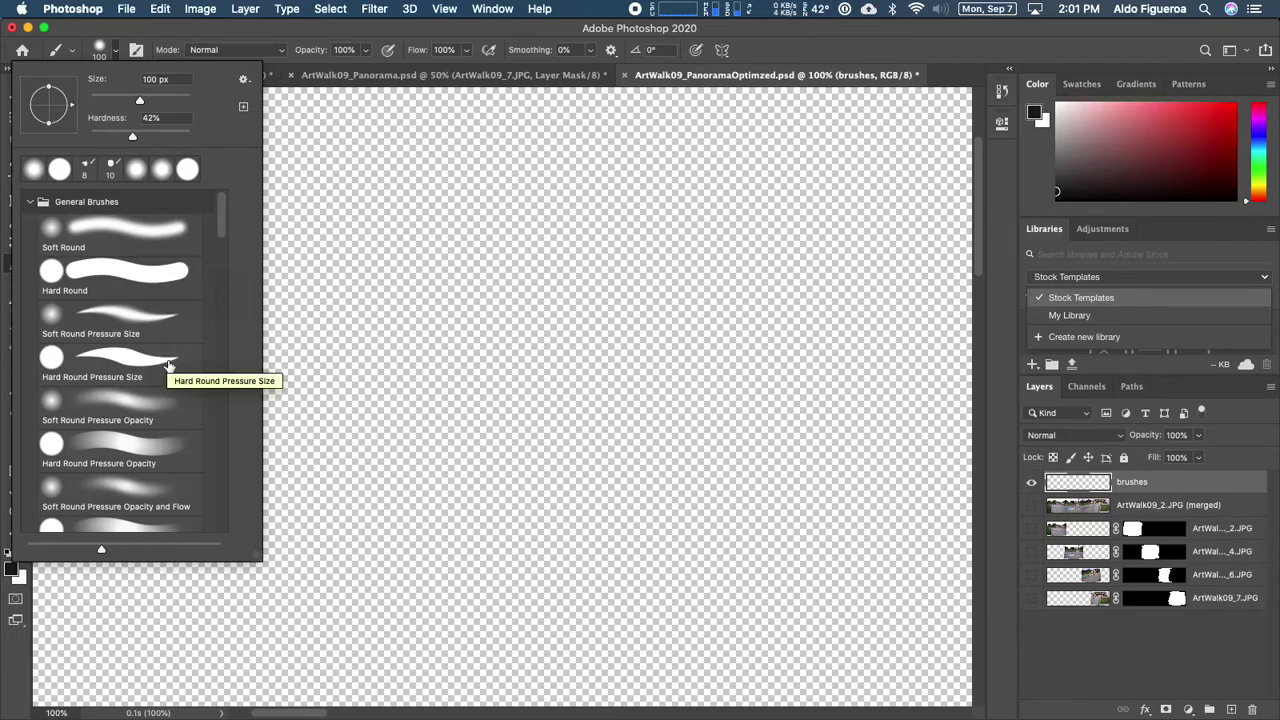
- Paint a thick black S-shaped stroke and a separate dot on the brushes layer with the Hard Round brush at 100 px
{"action": "left_click", "coordinate": [106, 283]}
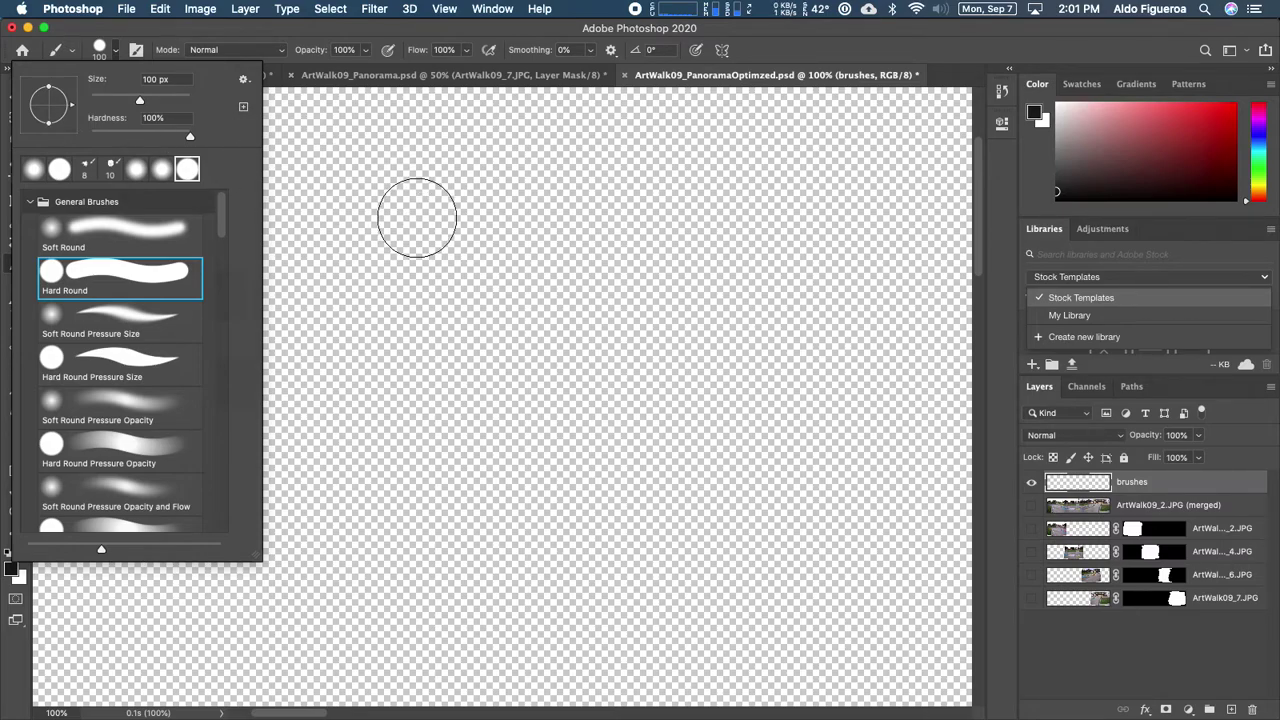
{"action": "left_click", "coordinate": [418, 218]}
{"action": "mouse_move", "coordinate": [418, 218]}
{"action": "left_mouse_down"}
{"action": "mouse_move", "coordinate": [335, 251]}
{"action": "mouse_move", "coordinate": [317, 281]}
{"action": "mouse_move", "coordinate": [324, 324]}
{"action": "mouse_move", "coordinate": [360, 341]}
{"action": "mouse_move", "coordinate": [501, 318]}
{"action": "mouse_move", "coordinate": [552, 344]}
{"action": "mouse_move", "coordinate": [558, 401]}
{"action": "mouse_move", "coordinate": [485, 443]}
{"action": "mouse_move", "coordinate": [300, 460]}
{"action": "left_mouse_up"}
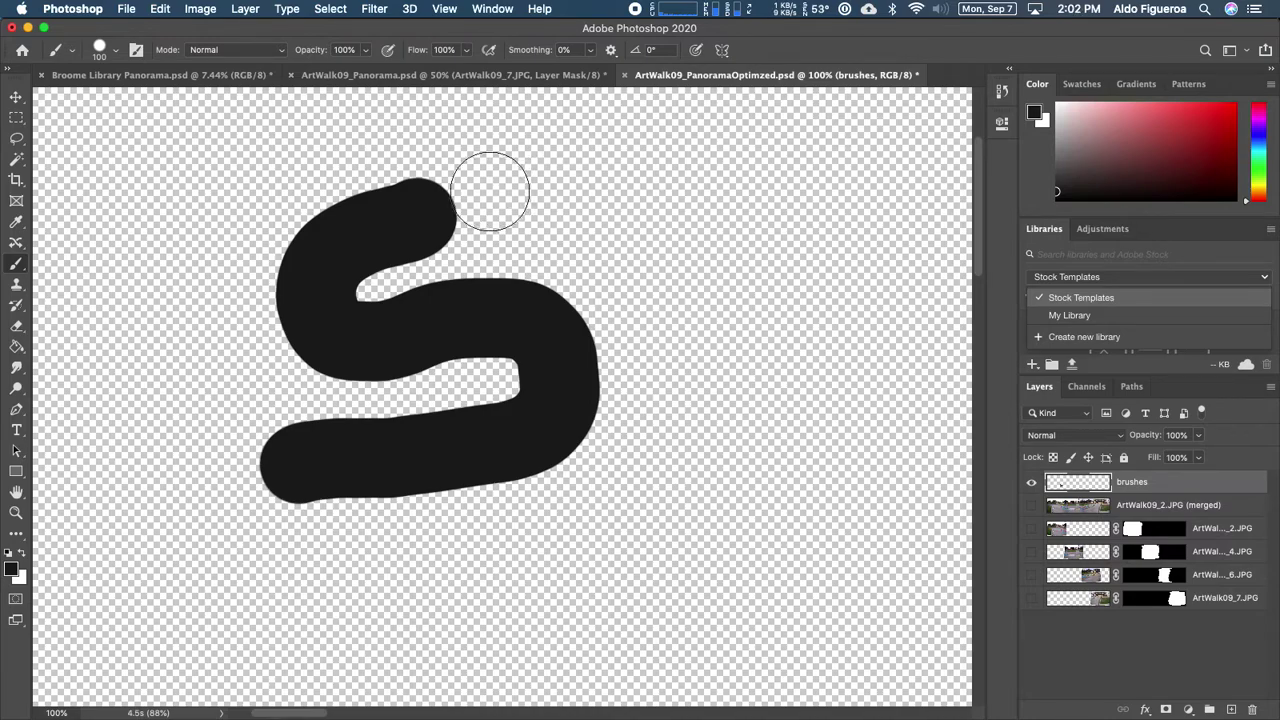
{"action": "left_click", "coordinate": [117, 56]}
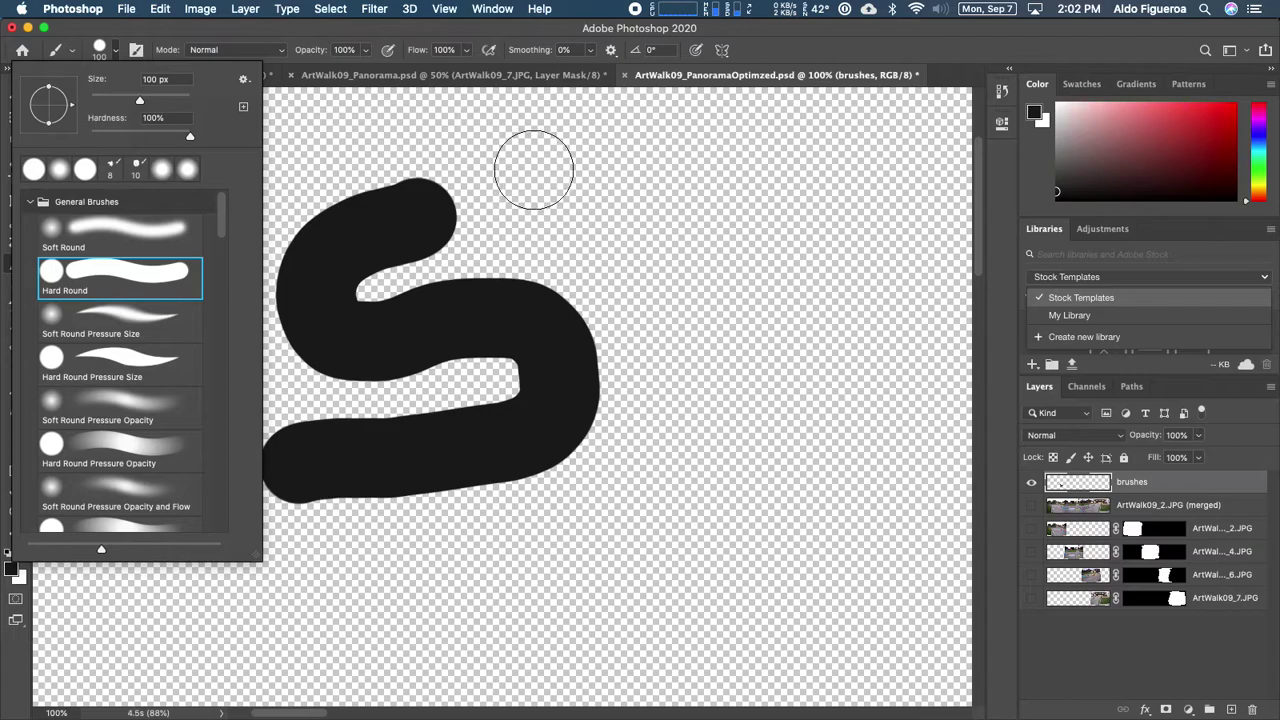
{"action": "left_click", "coordinate": [602, 170]}
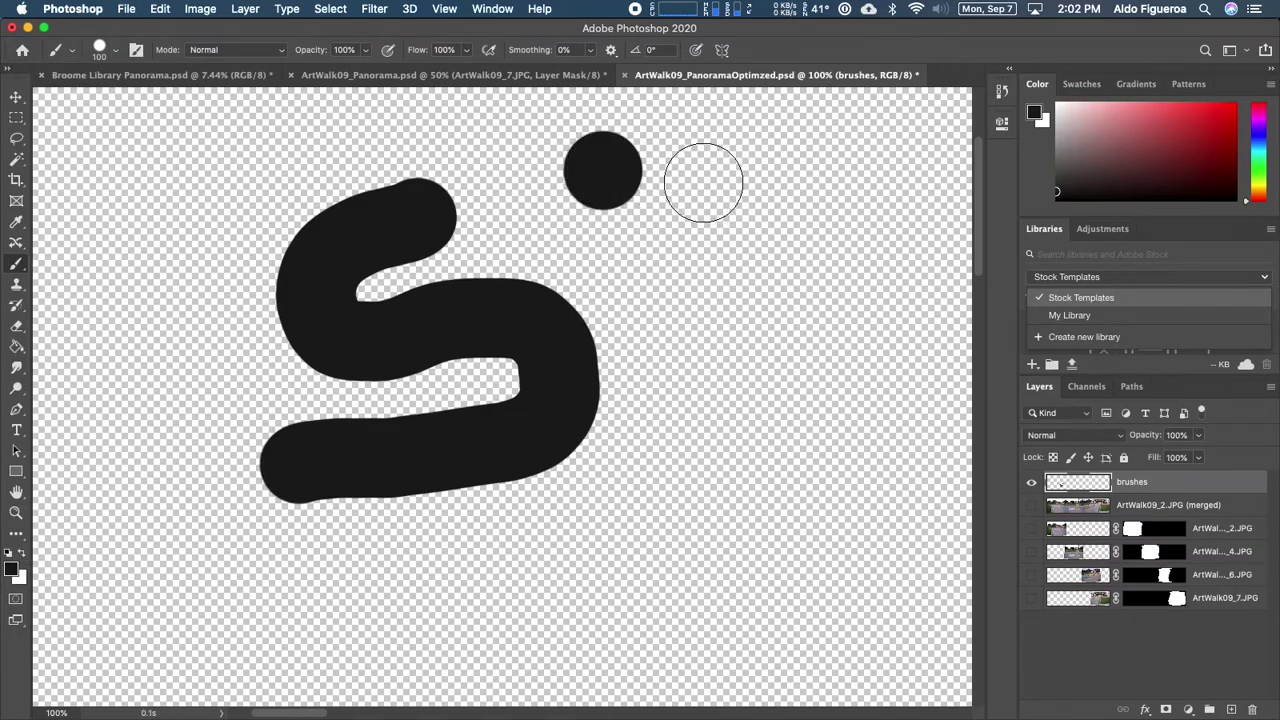
- Reduce the brush to 20 px and handwrite "[= Smaller" in black beside the dot
{"action": "key", "text": "bracketleft"}
{"action": "key", "text": "bracketleft"}
{"action": "key", "text": "bracketleft"}
{"action": "key", "text": "bracketleft"}
{"action": "key", "text": "bracketleft"}
{"action": "key", "text": "bracketleft"}
{"action": "key", "text": "bracketleft"}
{"action": "key", "text": "bracketleft"}
{"action": "left_click_drag", "start_coordinate": [703, 183], "coordinate": [551, 182]}
{"action": "key", "text": "bracketleft"}
{"action": "mouse_move", "coordinate": [630, 150]}
{"action": "left_mouse_down"}
{"action": "mouse_move", "coordinate": [565, 150]}
{"action": "mouse_move", "coordinate": [560, 171]}
{"action": "mouse_move", "coordinate": [561, 265]}
{"action": "mouse_move", "coordinate": [648, 273]}
{"action": "left_mouse_up"}
{"action": "mouse_move", "coordinate": [650, 205]}
{"action": "left_mouse_down"}
{"action": "mouse_move", "coordinate": [702, 205]}
{"action": "mouse_move", "coordinate": [698, 231]}
{"action": "mouse_move", "coordinate": [396, 250]}
{"action": "left_mouse_up"}
{"action": "mouse_move", "coordinate": [559, 196]}
{"action": "left_mouse_down"}
{"action": "mouse_move", "coordinate": [497, 201]}
{"action": "mouse_move", "coordinate": [558, 247]}
{"action": "mouse_move", "coordinate": [480, 277]}
{"action": "left_mouse_up"}
{"action": "mouse_move", "coordinate": [609, 278]}
{"action": "left_mouse_down"}
{"action": "mouse_move", "coordinate": [628, 242]}
{"action": "mouse_move", "coordinate": [686, 295]}
{"action": "left_mouse_up"}
{"action": "left_click_drag", "start_coordinate": [738, 214], "coordinate": [762, 265]}
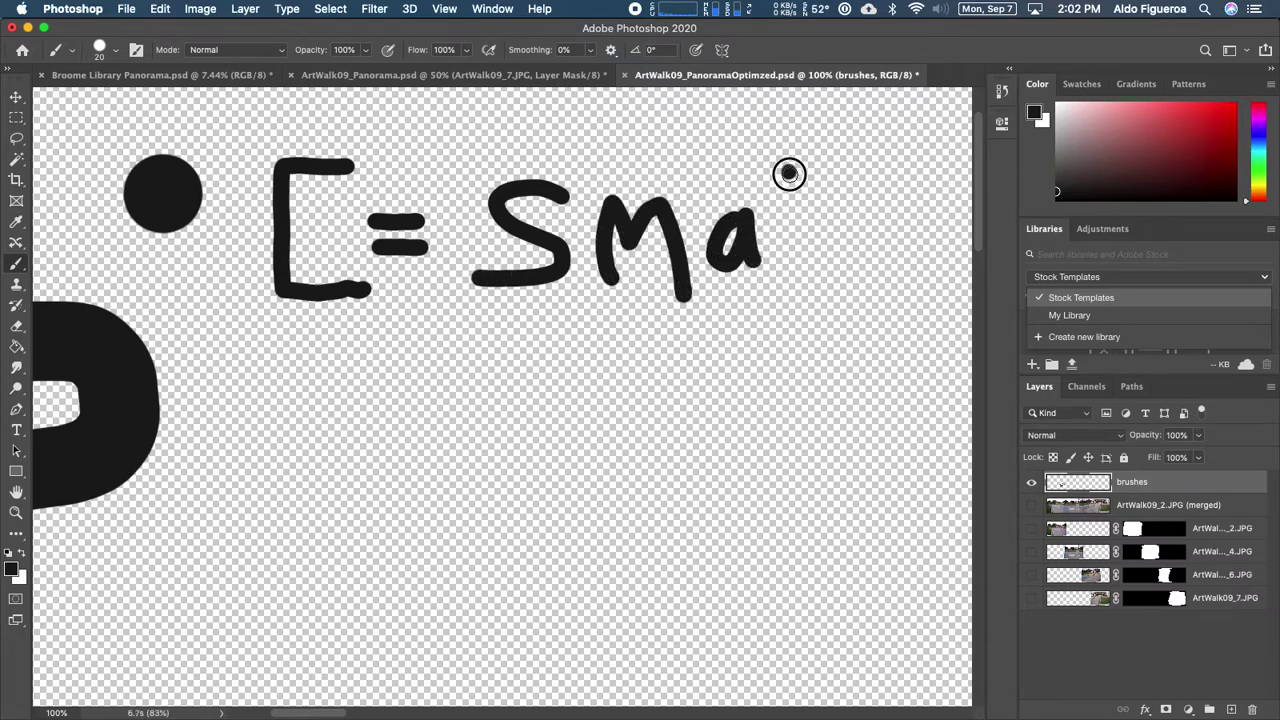
{"action": "left_click_drag", "start_coordinate": [789, 174], "coordinate": [806, 300]}
{"action": "mouse_move", "coordinate": [835, 150]}
{"action": "left_mouse_down"}
{"action": "mouse_move", "coordinate": [853, 268]}
{"action": "mouse_move", "coordinate": [671, 261]}
{"action": "mouse_move", "coordinate": [800, 223]}
{"action": "mouse_move", "coordinate": [768, 280]}
{"action": "mouse_move", "coordinate": [793, 285]}
{"action": "left_mouse_up"}
{"action": "mouse_move", "coordinate": [833, 228]}
{"action": "left_mouse_down"}
{"action": "mouse_move", "coordinate": [837, 251]}
{"action": "mouse_move", "coordinate": [863, 209]}
{"action": "mouse_move", "coordinate": [872, 215]}
{"action": "left_mouse_up"}
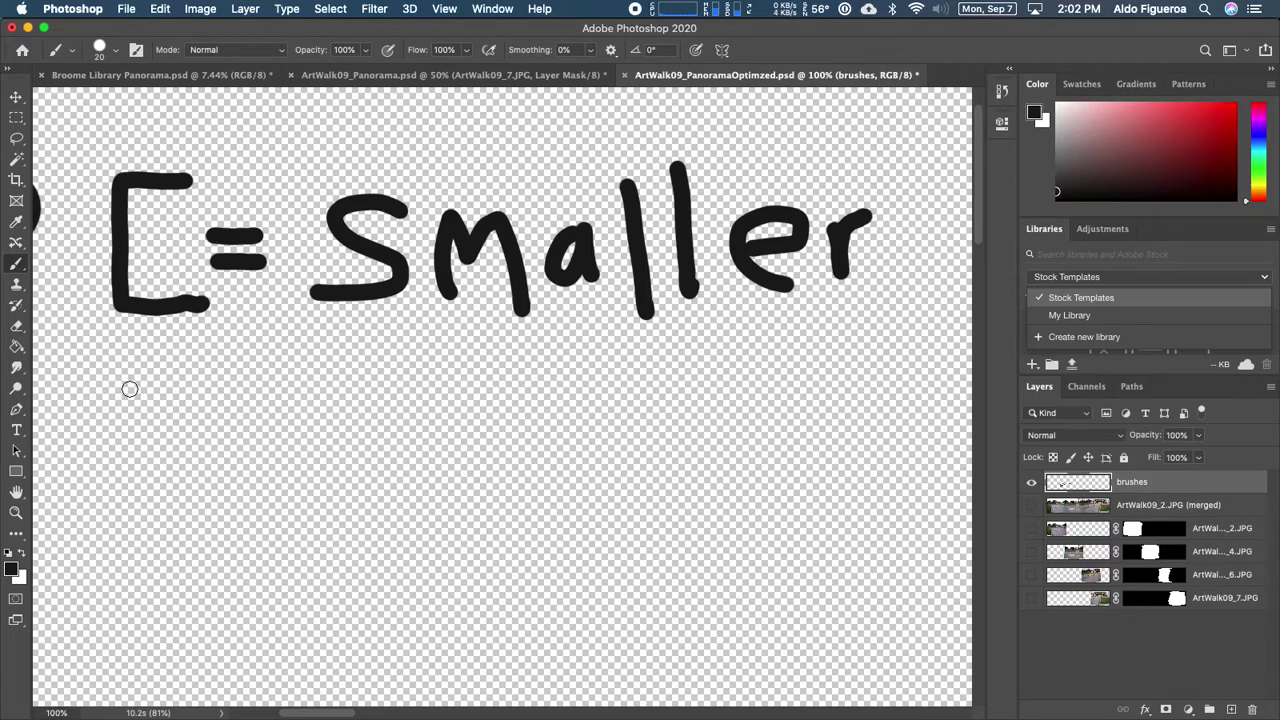
- Handwrite "]= Larger" in black below the first line using a 30 px brush
{"action": "mouse_move", "coordinate": [120, 378]}
{"action": "left_mouse_down"}
{"action": "mouse_move", "coordinate": [190, 382]}
{"action": "mouse_move", "coordinate": [199, 546]}
{"action": "mouse_move", "coordinate": [112, 545]}
{"action": "left_mouse_up"}
{"action": "left_click_drag", "start_coordinate": [234, 446], "coordinate": [282, 452]}
{"action": "left_click_drag", "start_coordinate": [228, 488], "coordinate": [272, 484]}
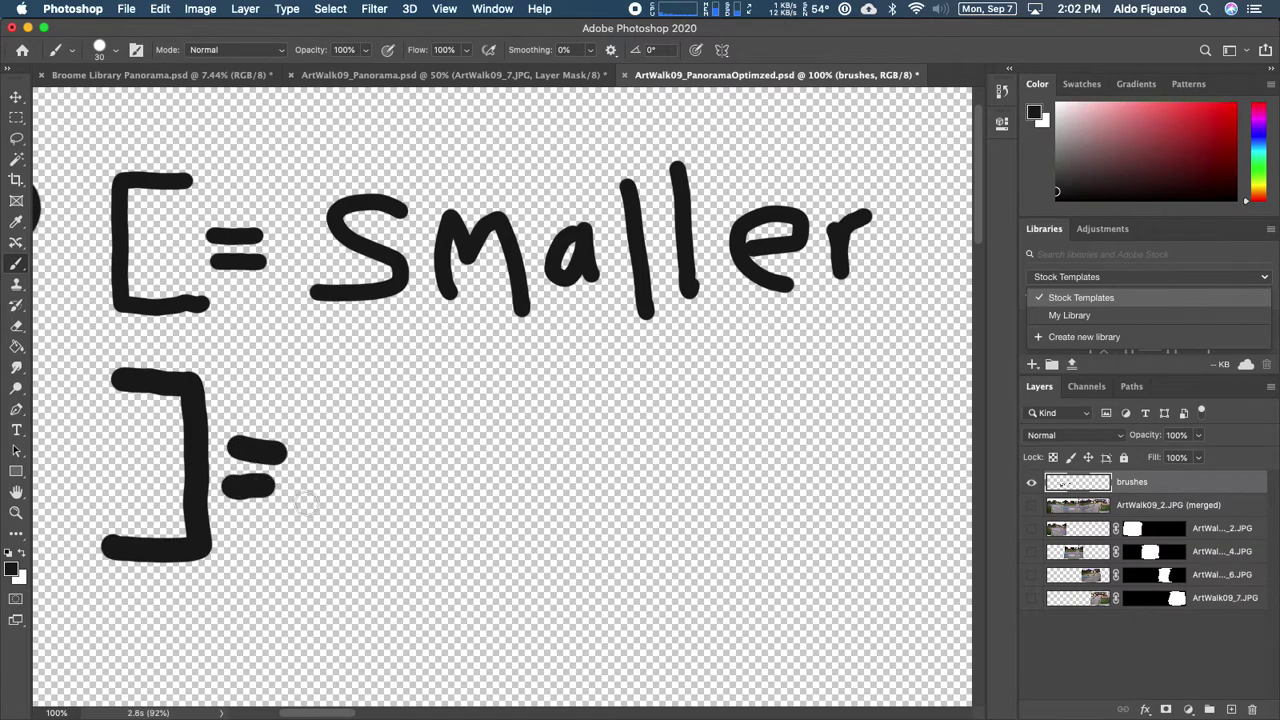
{"action": "mouse_move", "coordinate": [363, 380]}
{"action": "left_mouse_down"}
{"action": "mouse_move", "coordinate": [346, 521]}
{"action": "mouse_move", "coordinate": [396, 540]}
{"action": "left_mouse_up"}
{"action": "mouse_move", "coordinate": [457, 466]}
{"action": "left_mouse_down"}
{"action": "mouse_move", "coordinate": [489, 532]}
{"action": "mouse_move", "coordinate": [585, 468]}
{"action": "mouse_move", "coordinate": [651, 457]}
{"action": "mouse_move", "coordinate": [598, 605]}
{"action": "left_mouse_up"}
{"action": "mouse_move", "coordinate": [700, 497]}
{"action": "left_mouse_down"}
{"action": "mouse_move", "coordinate": [706, 523]}
{"action": "mouse_move", "coordinate": [745, 522]}
{"action": "left_mouse_up"}
{"action": "mouse_move", "coordinate": [808, 460]}
{"action": "left_mouse_down"}
{"action": "mouse_move", "coordinate": [807, 496]}
{"action": "mouse_move", "coordinate": [828, 430]}
{"action": "mouse_move", "coordinate": [857, 428]}
{"action": "mouse_move", "coordinate": [804, 481]}
{"action": "mouse_move", "coordinate": [800, 528]}
{"action": "left_mouse_up"}
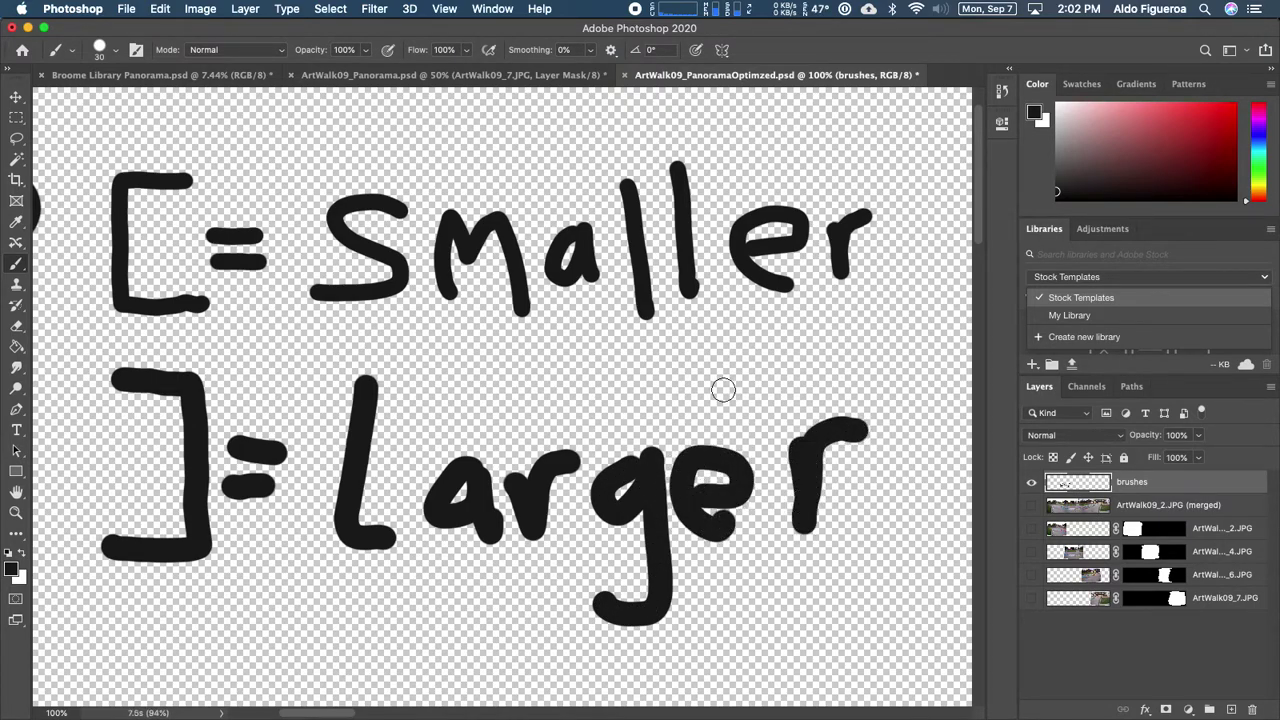
- Step the brush size up and down repeatedly, finish at 90 px, and open the brush size and hardness settings
{"action": "key", "text": "bracketright"}
{"action": "key", "text": "bracketright"}
{"action": "key", "text": "bracketright"}
{"action": "key", "text": "bracketright"}
{"action": "key", "text": "bracketright"}
{"action": "key", "text": "bracketright"}
{"action": "key", "text": "bracketright"}
{"action": "key", "text": "bracketright"}
{"action": "key", "text": "bracketright"}
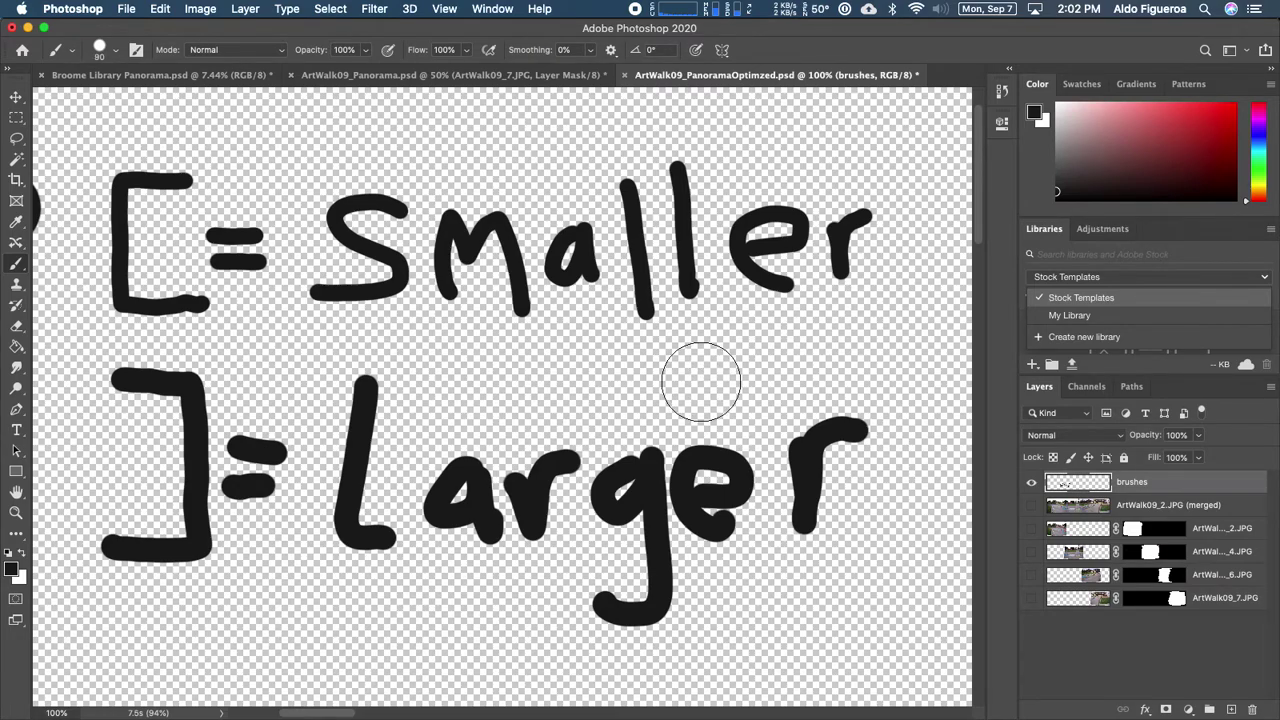
{"action": "key", "text": "bracketright"}
{"action": "key", "text": "bracketright"}
{"action": "key", "text": "bracketright"}
{"action": "key", "text": "bracketright"}
{"action": "key", "text": "bracketright"}
{"action": "key", "text": "bracketright"}
{"action": "key", "text": "bracketleft"}
{"action": "key", "text": "bracketleft"}
{"action": "key", "text": "bracketleft"}
{"action": "key", "text": "bracketleft"}
{"action": "key", "text": "bracketleft"}
{"action": "key", "text": "bracketleft"}
{"action": "key", "text": "bracketleft"}
{"action": "key", "text": "bracketleft"}
{"action": "key", "text": "bracketleft"}
{"action": "key", "text": "bracketleft"}
{"action": "key", "text": "bracketleft"}
{"action": "key", "text": "bracketleft"}
{"action": "key", "text": "bracketleft"}
{"action": "key", "text": "bracketleft"}
{"action": "key", "text": "bracketleft"}
{"action": "key", "text": "bracketleft"}
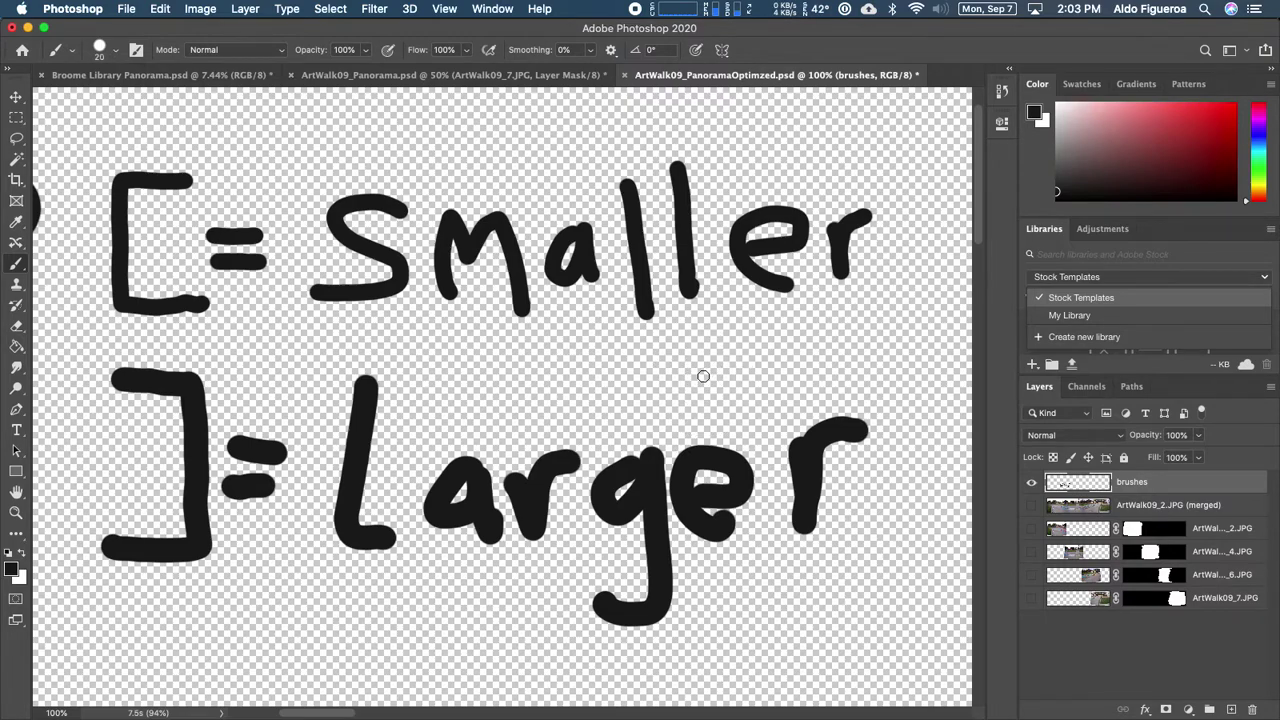
{"action": "key", "text": "bracketright"}
{"action": "key", "text": "bracketright"}
{"action": "key", "text": "bracketright"}
{"action": "key", "text": "bracketright"}
{"action": "key", "text": "bracketright"}
{"action": "key", "text": "bracketright"}
{"action": "key", "text": "bracketright"}
{"action": "key", "text": "bracketright"}
{"action": "key", "text": "bracketleft"}
{"action": "key", "text": "bracketleft"}
{"action": "key", "text": "bracketleft"}
{"action": "key", "text": "bracketleft"}
{"action": "key", "text": "bracketleft"}
{"action": "key", "text": "bracketright"}
{"action": "key", "text": "bracketright"}
{"action": "key", "text": "bracketright"}
{"action": "key", "text": "bracketright"}
{"action": "key", "text": "bracketright"}
{"action": "key", "text": "bracketright"}
{"action": "key", "text": "bracketright"}
{"action": "key", "text": "bracketleft"}
{"action": "key", "text": "bracketleft"}
{"action": "key", "text": "bracketleft"}
{"action": "key", "text": "bracketleft"}
{"action": "key", "text": "bracketright"}
{"action": "left_click", "coordinate": [115, 52]}
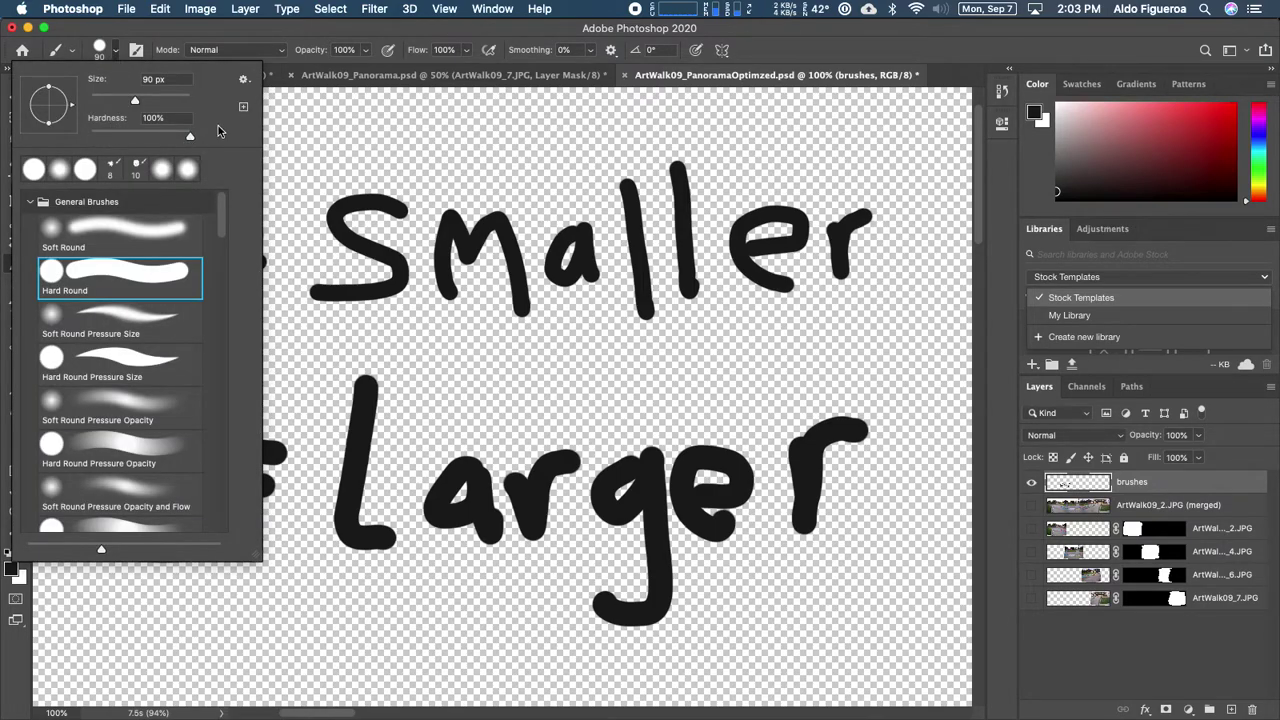
- Enlarge the Hard Round brush to 200 px, paint a short black blob below the "Larger" line, and show it without the brush outline
{"action": "left_click", "coordinate": [260, 28]}
{"action": "key", "text": "bracketright"}
{"action": "key", "text": "bracketright"}
{"action": "key", "text": "bracketright"}
{"action": "key", "text": "bracketright"}
{"action": "key", "text": "bracketright"}
{"action": "mouse_move", "coordinate": [620, 366]}
{"action": "left_mouse_down"}
{"action": "mouse_move", "coordinate": [720, 317]}
{"action": "mouse_move", "coordinate": [700, 286]}
{"action": "mouse_move", "coordinate": [654, 277]}
{"action": "left_mouse_up"}
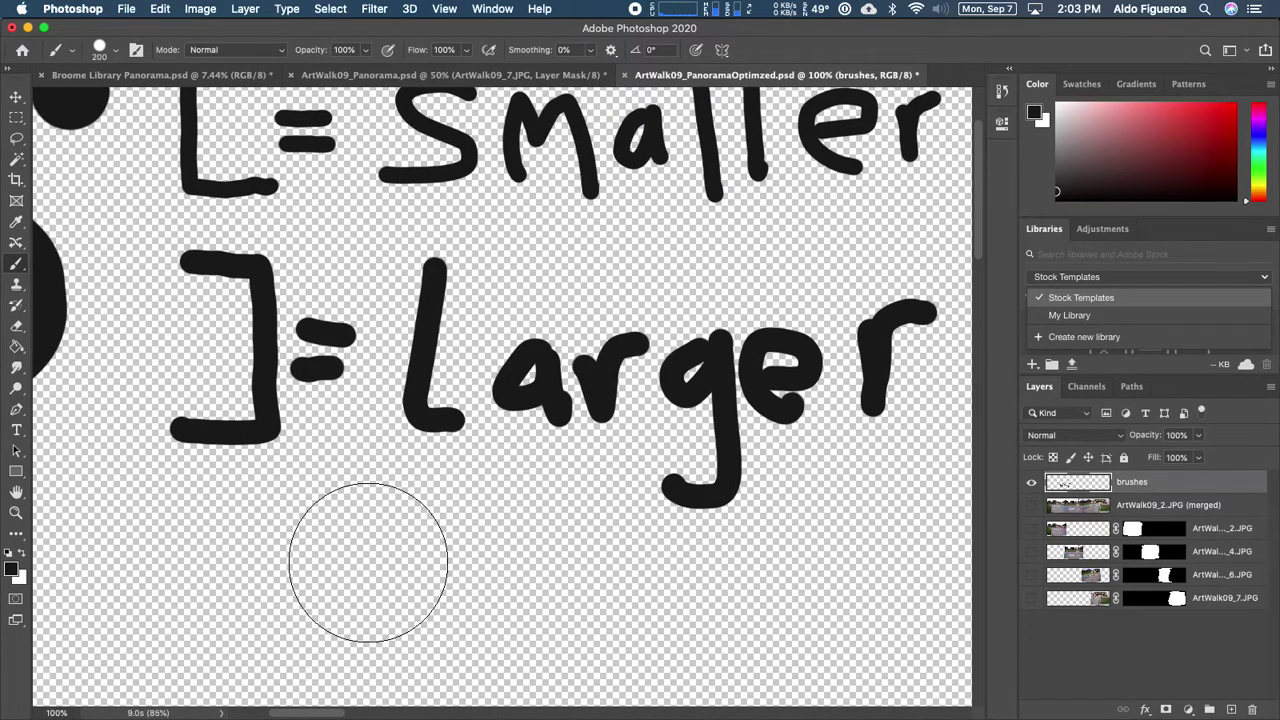
{"action": "left_click_drag", "start_coordinate": [368, 562], "coordinate": [436, 565]}
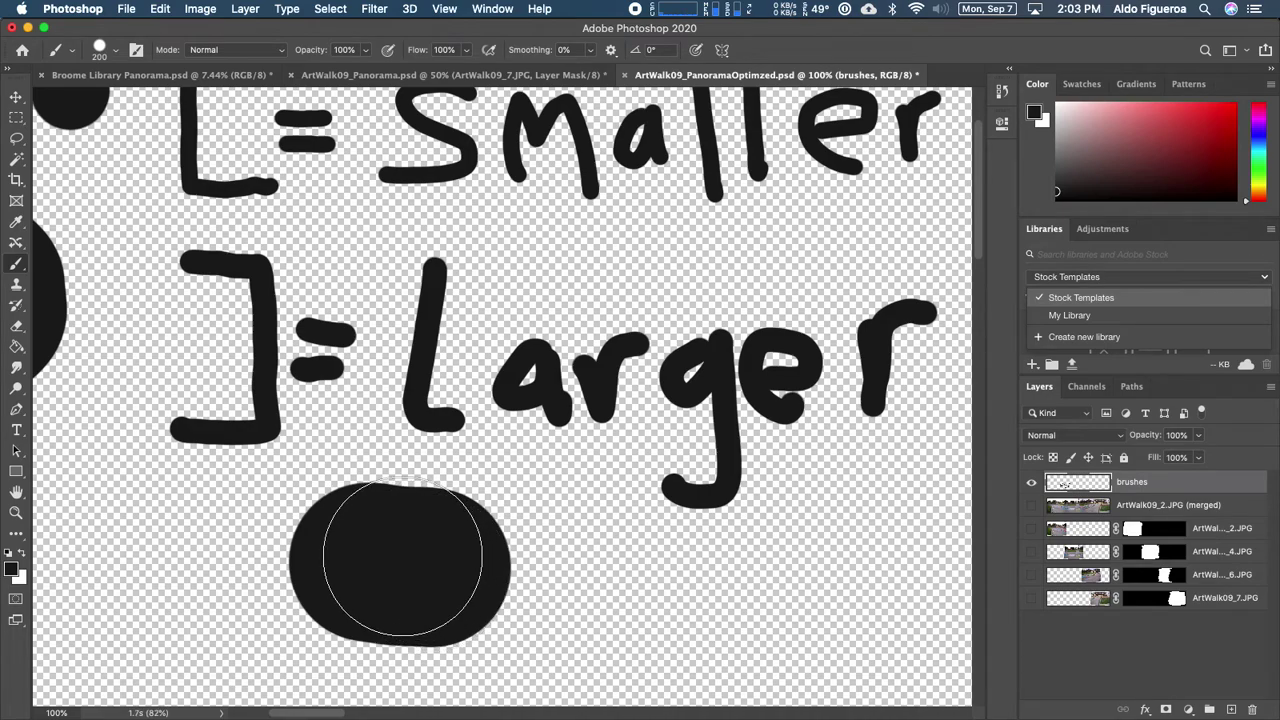
{"action": "key", "text": "v"}
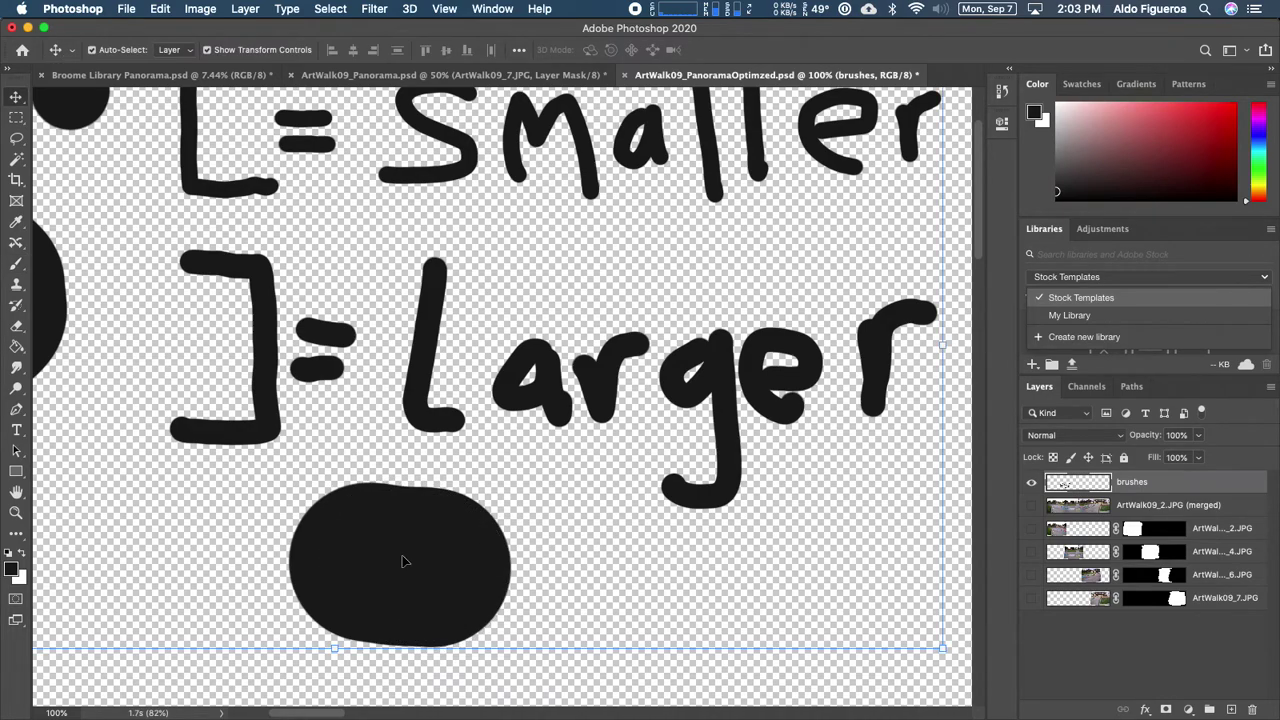
{"action": "left_click", "coordinate": [529, 680]}
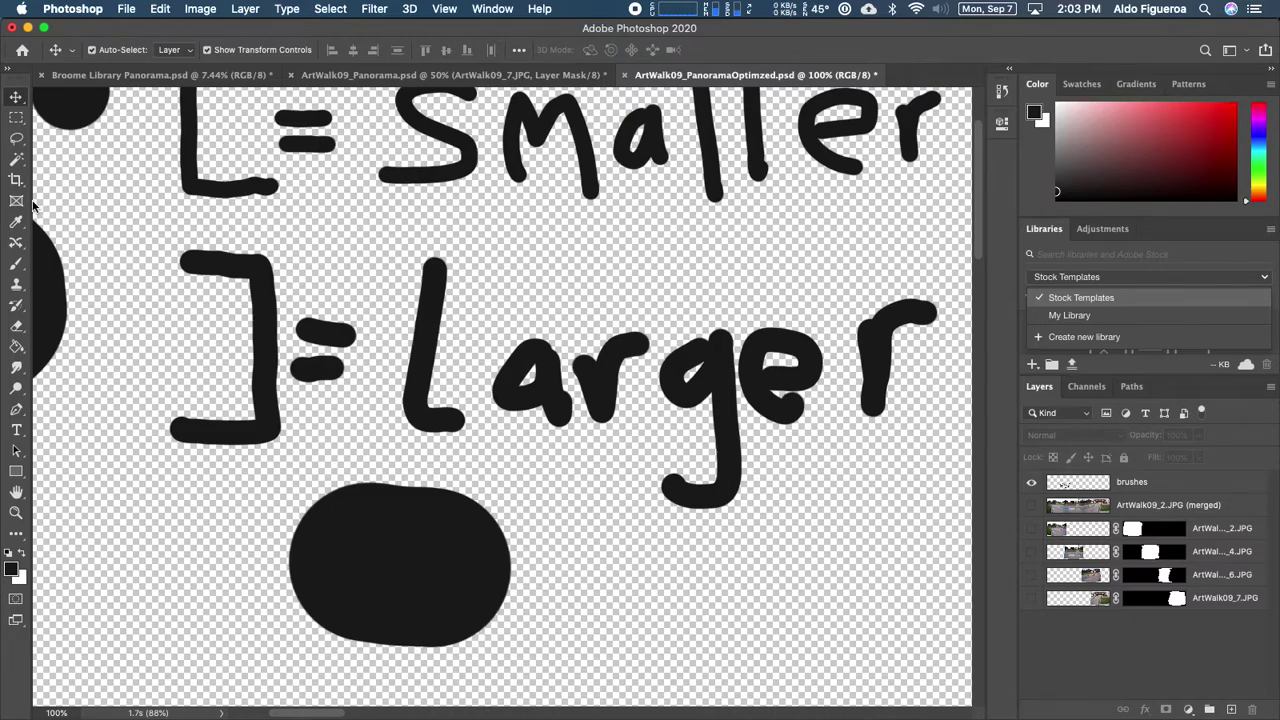
- Set the 200 px brush's hardness to 0% and paint a short soft-edged black stroke beside the hard blob on the brushes layer
{"action": "left_click", "coordinate": [16, 263]}
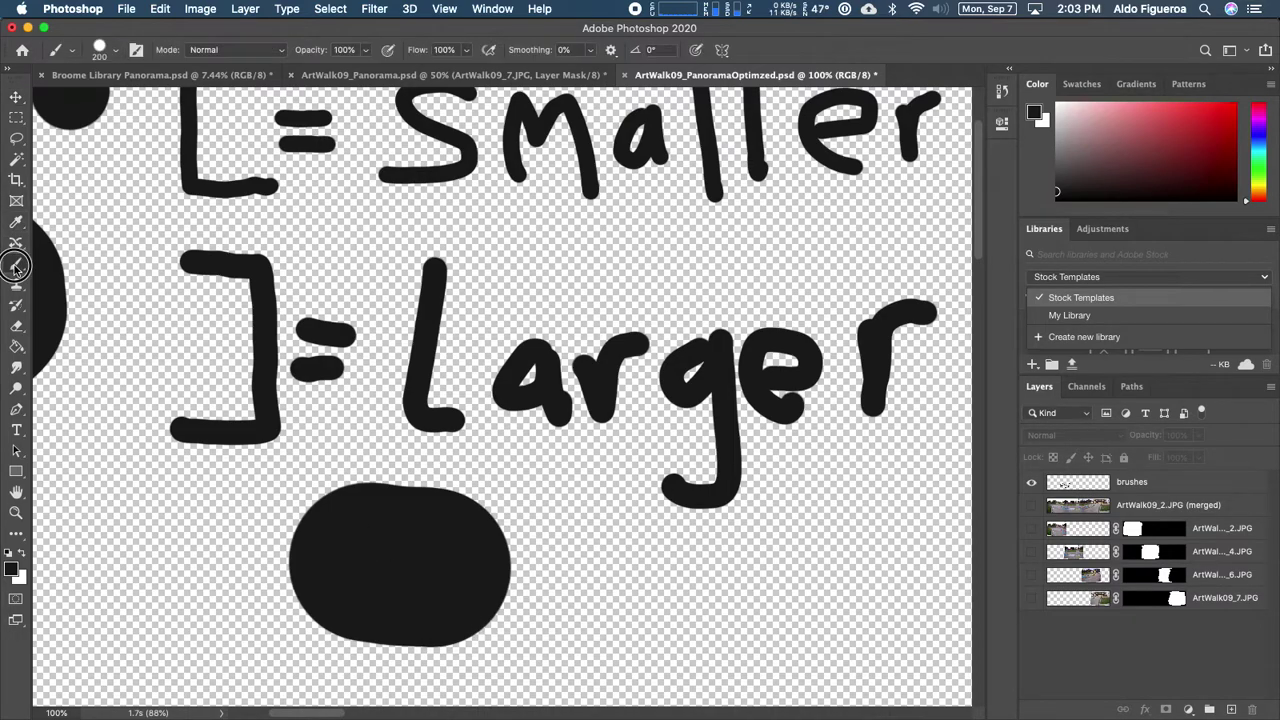
{"action": "left_click", "coordinate": [117, 54]}
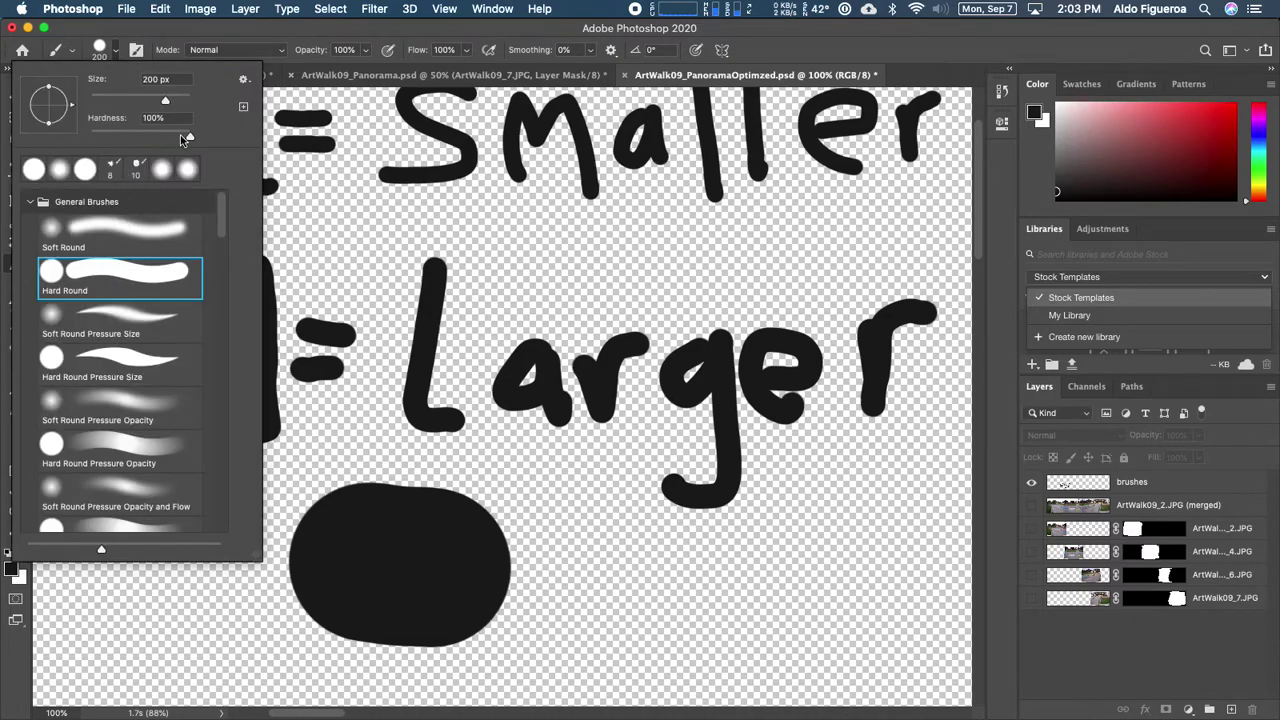
{"action": "left_click_drag", "start_coordinate": [189, 136], "coordinate": [82, 136]}
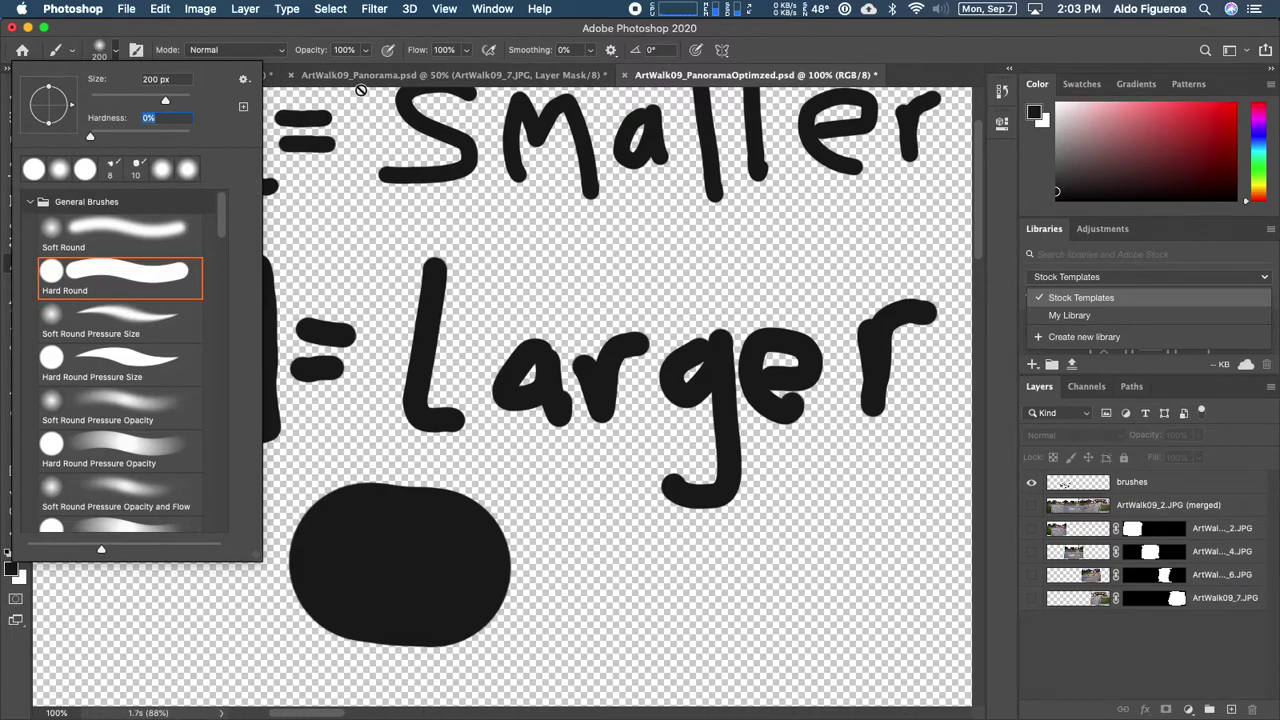
{"action": "left_click", "coordinate": [334, 35]}
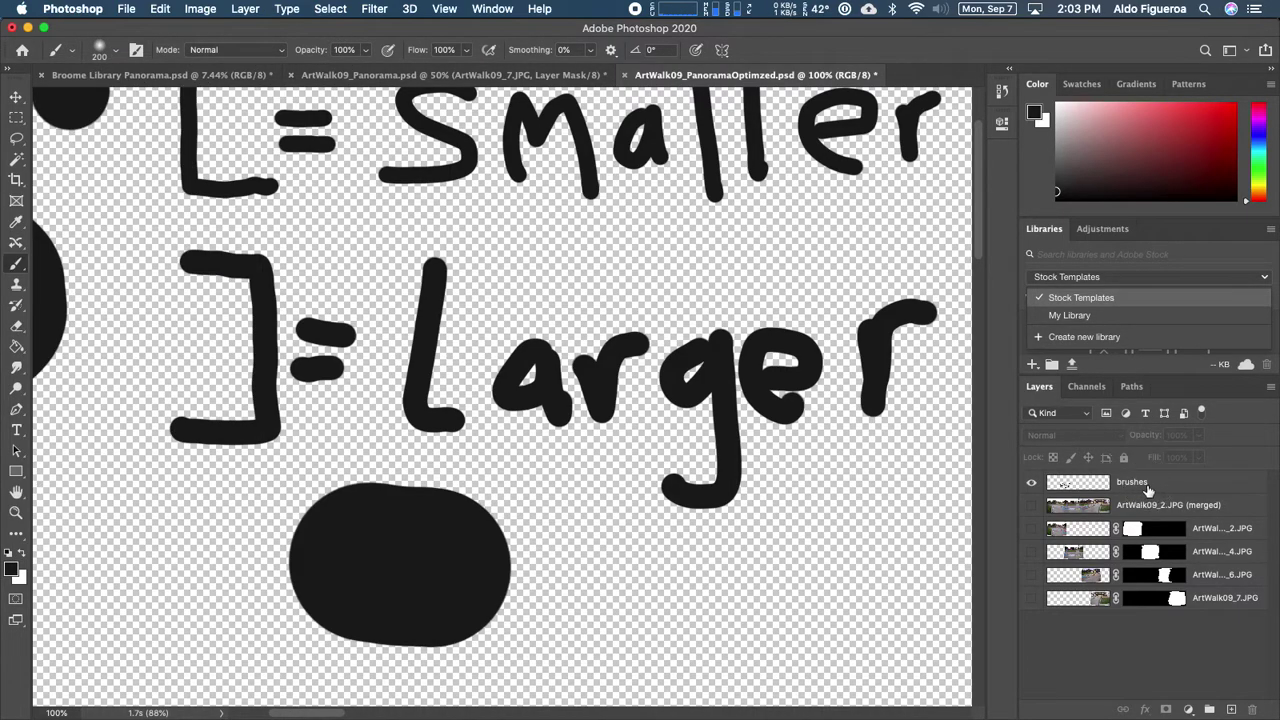
{"action": "left_click", "coordinate": [1090, 481]}
{"action": "mouse_move", "coordinate": [621, 568]}
{"action": "left_mouse_down"}
{"action": "mouse_move", "coordinate": [567, 527]}
{"action": "mouse_move", "coordinate": [565, 544]}
{"action": "mouse_move", "coordinate": [727, 551]}
{"action": "left_mouse_up"}
{"action": "left_click", "coordinate": [569, 544]}
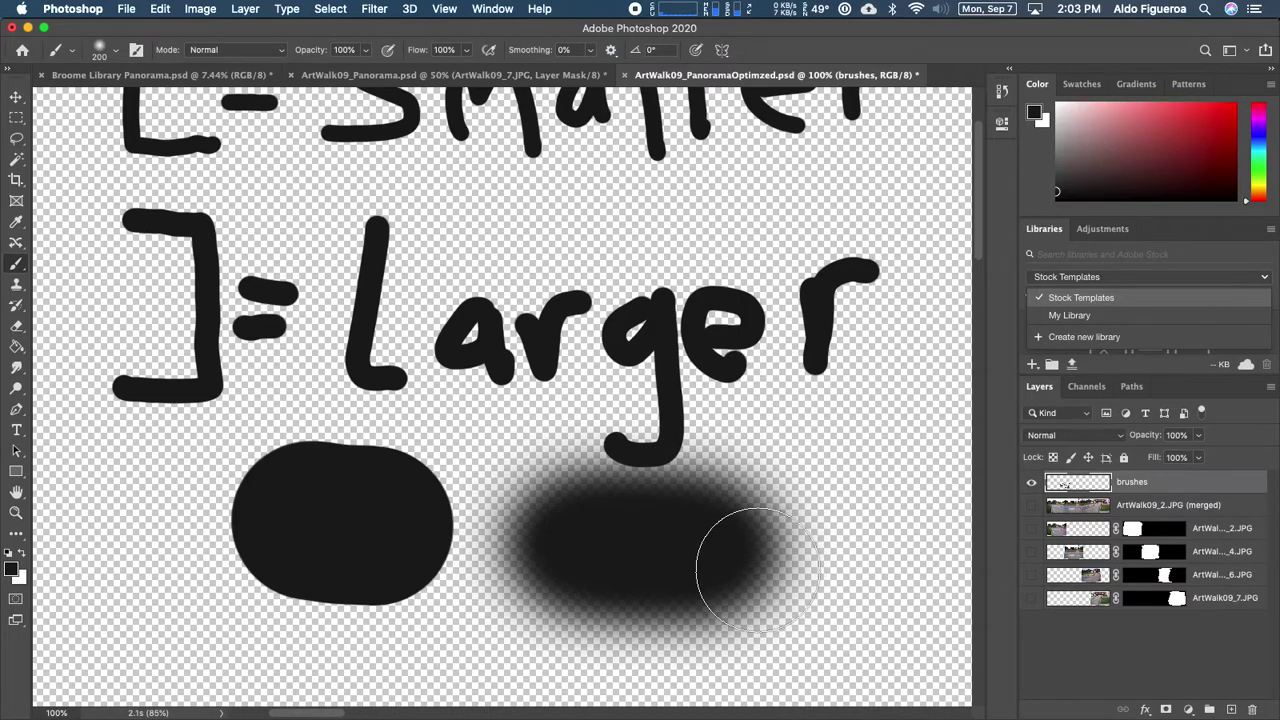
{"action": "left_click", "coordinate": [16, 97]}
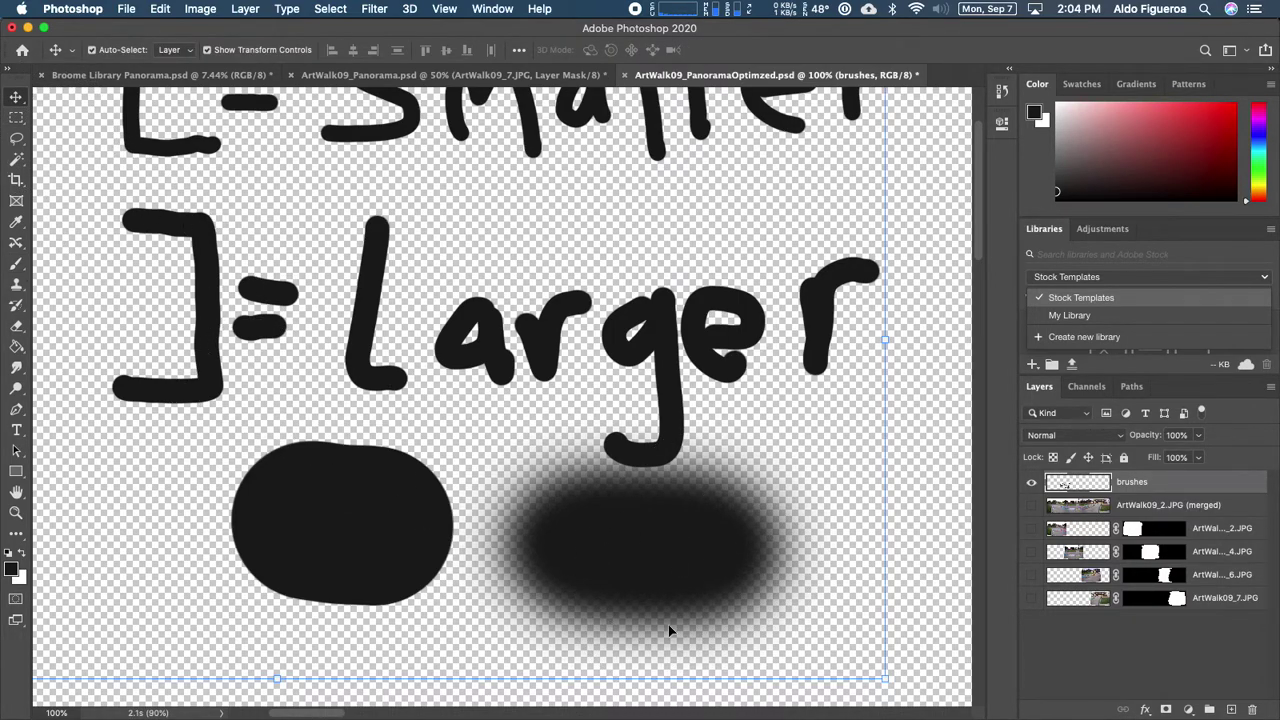
{"action": "left_click", "coordinate": [797, 590]}
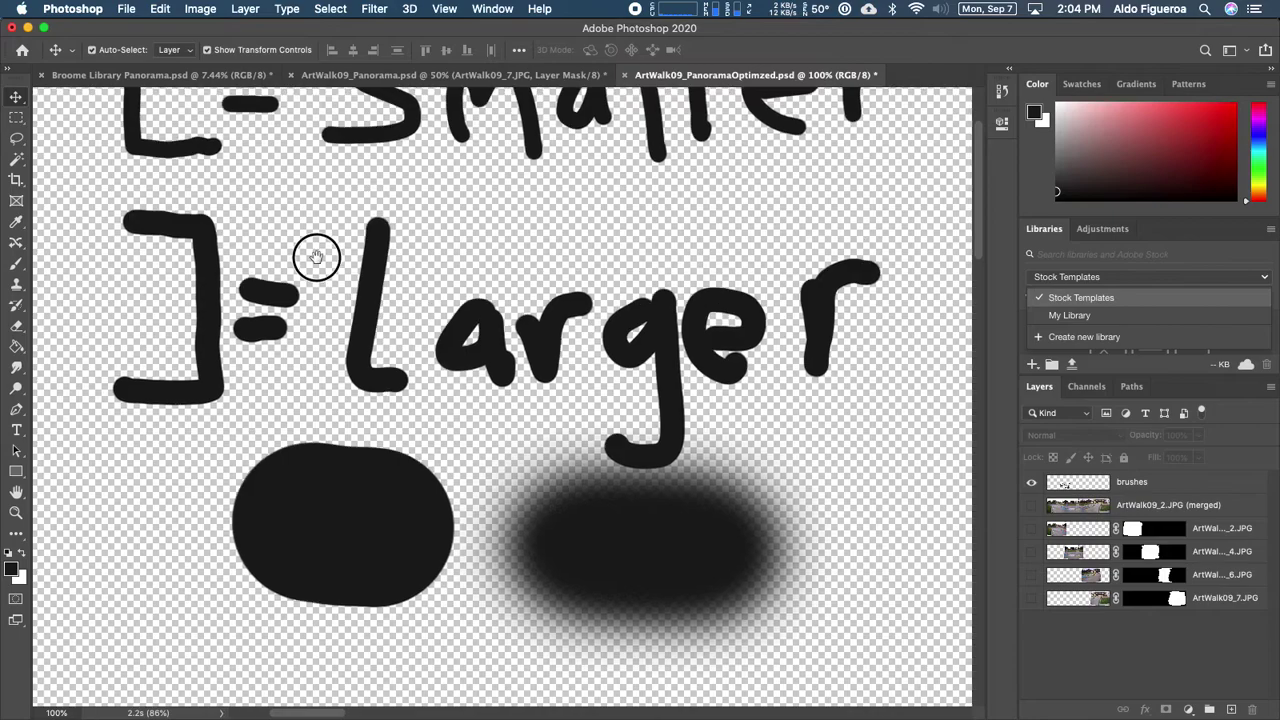
- Raise the brush hardness to a medium level and paint a third black stroke on the brushes layer beside the soft one
{"action": "left_click_drag", "start_coordinate": [314, 254], "coordinate": [372, 349]}
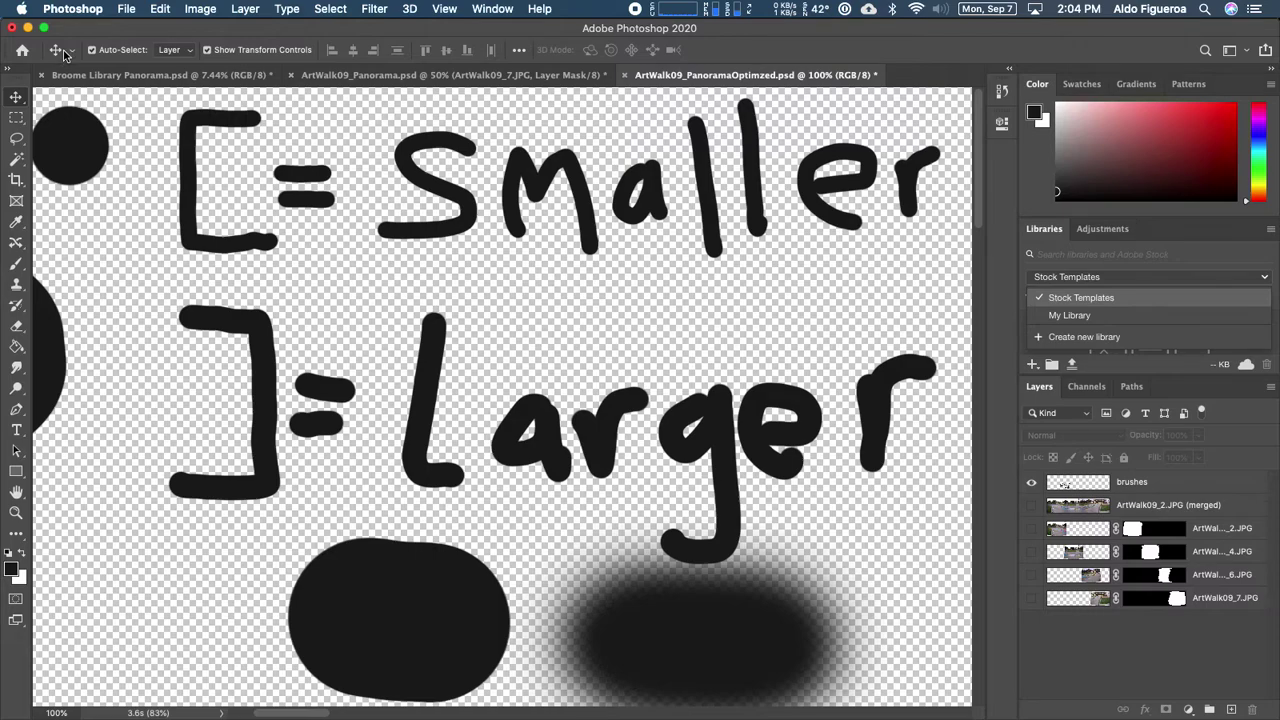
{"action": "left_click", "coordinate": [16, 263]}
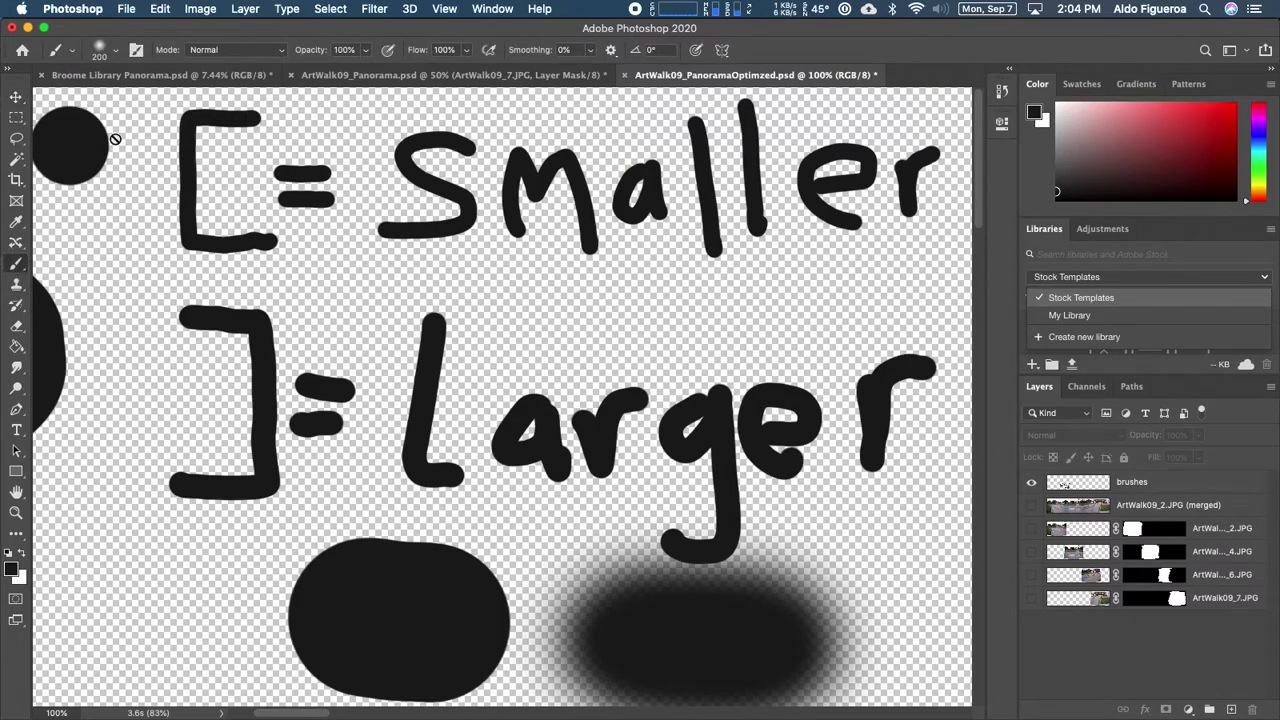
{"action": "left_click", "coordinate": [105, 50]}
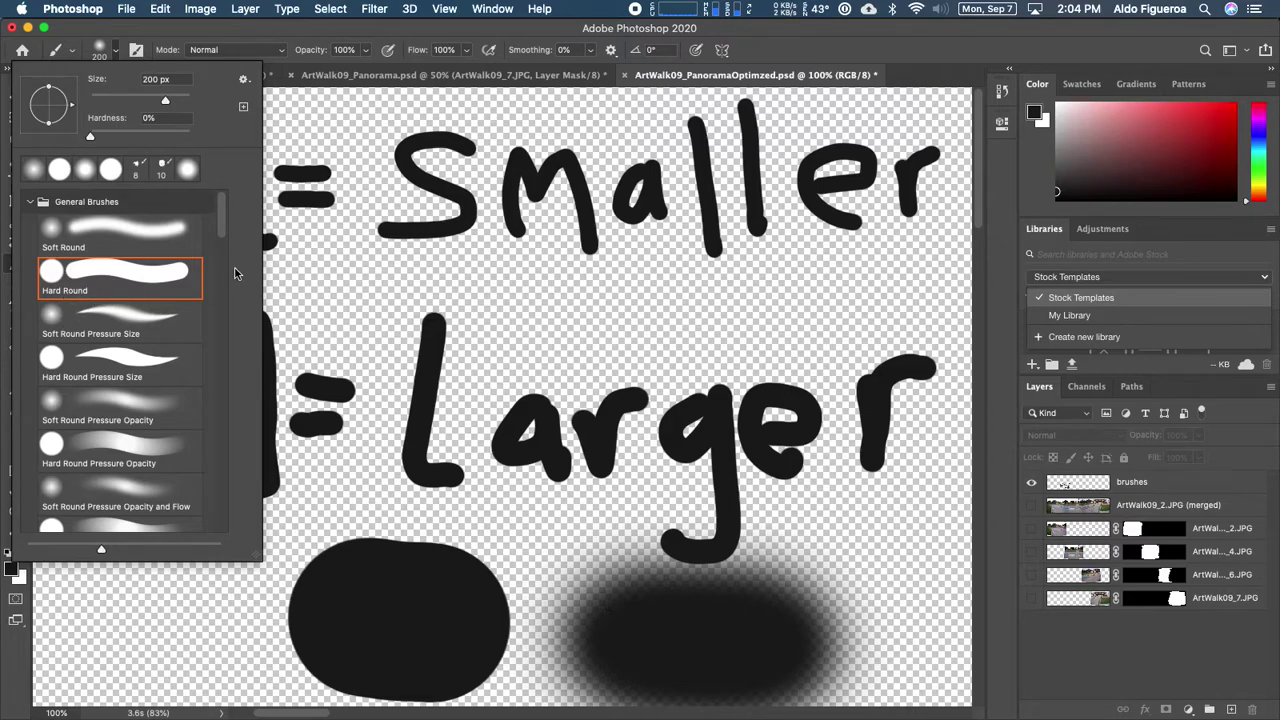
{"action": "left_click_drag", "start_coordinate": [125, 137], "coordinate": [141, 136]}
{"action": "left_click_drag", "start_coordinate": [610, 470], "coordinate": [578, 262]}
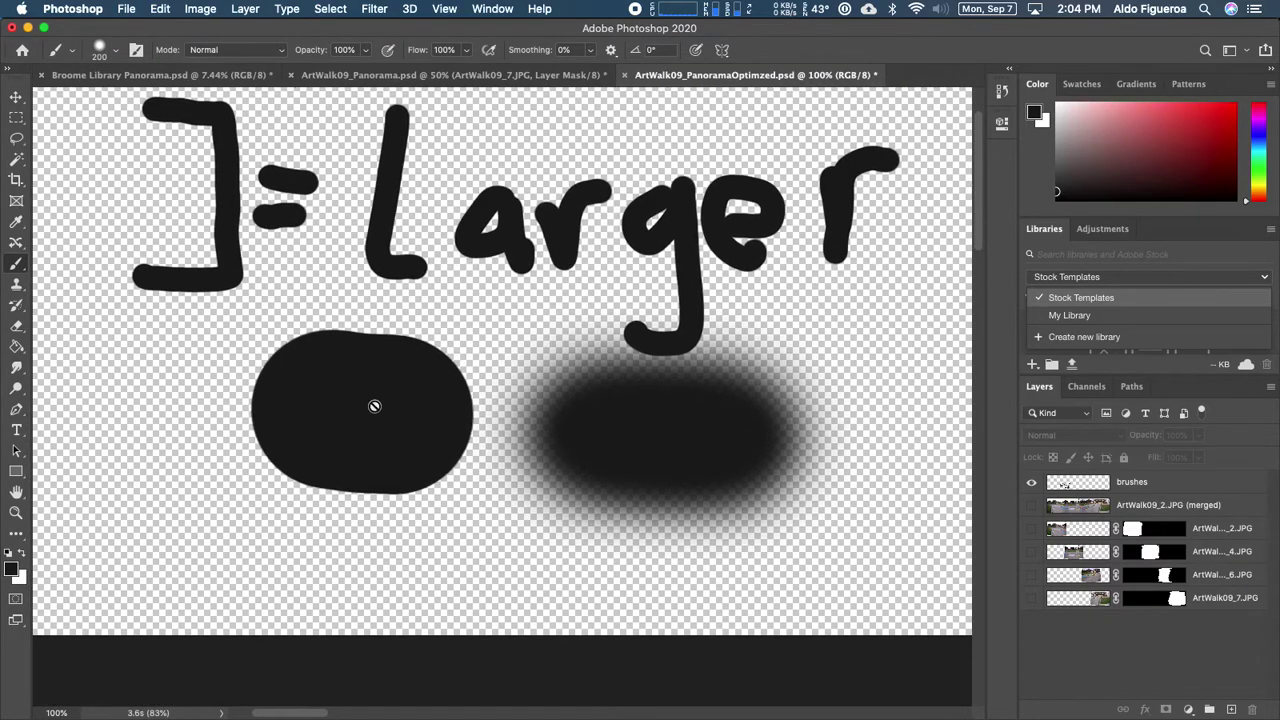
{"action": "left_click_drag", "start_coordinate": [671, 423], "coordinate": [350, 445]}
{"action": "left_click", "coordinate": [1170, 490]}
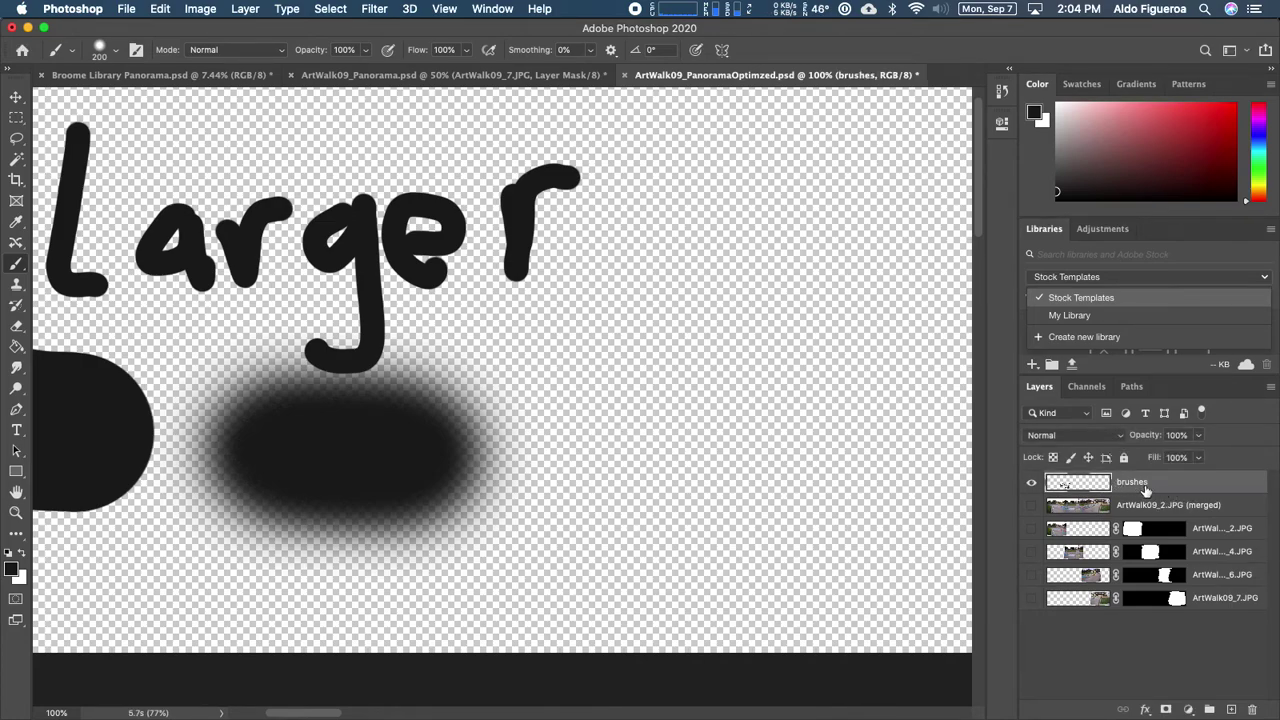
{"action": "left_click_drag", "start_coordinate": [632, 456], "coordinate": [779, 457]}
- Compare the edges of the hard, soft and medium-hardness strokes, ending with all the drawings in view at 50%
{"action": "mouse_move", "coordinate": [523, 508]}
{"action": "left_mouse_down"}
{"action": "mouse_move", "coordinate": [635, 481]}
{"action": "mouse_move", "coordinate": [624, 474]}
{"action": "left_mouse_up"}
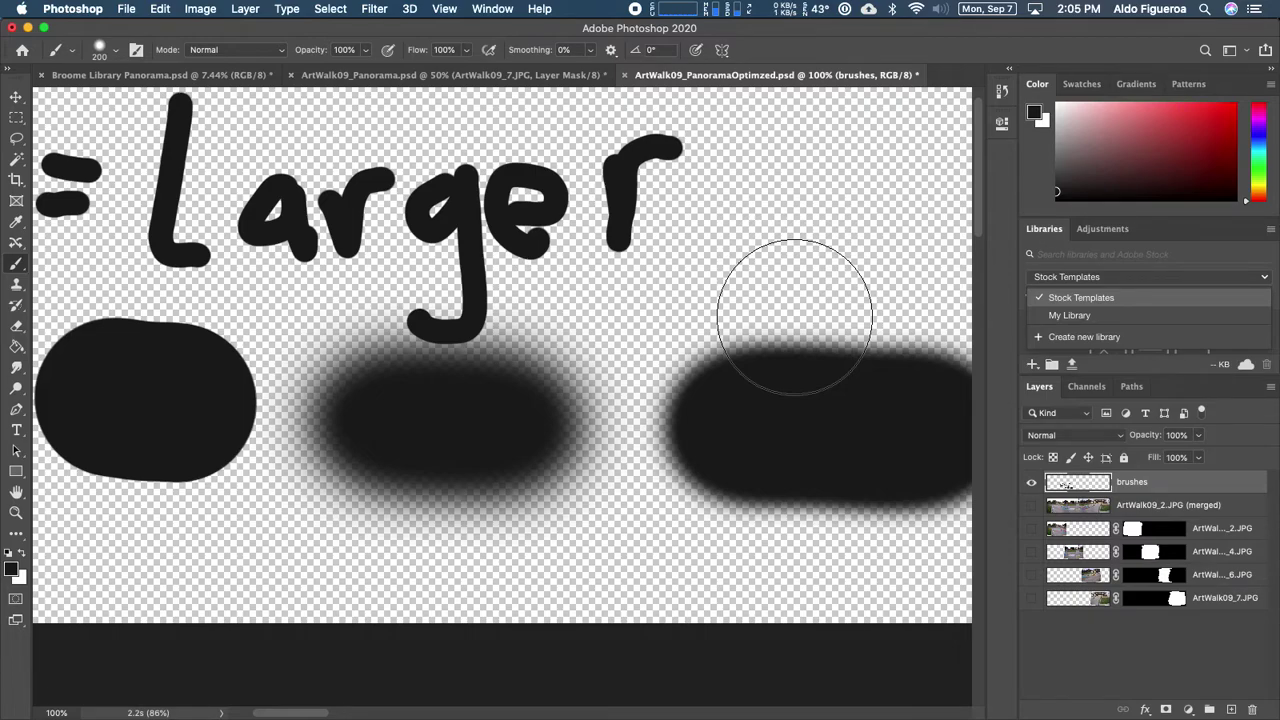
{"action": "left_click_drag", "start_coordinate": [319, 294], "coordinate": [469, 329]}
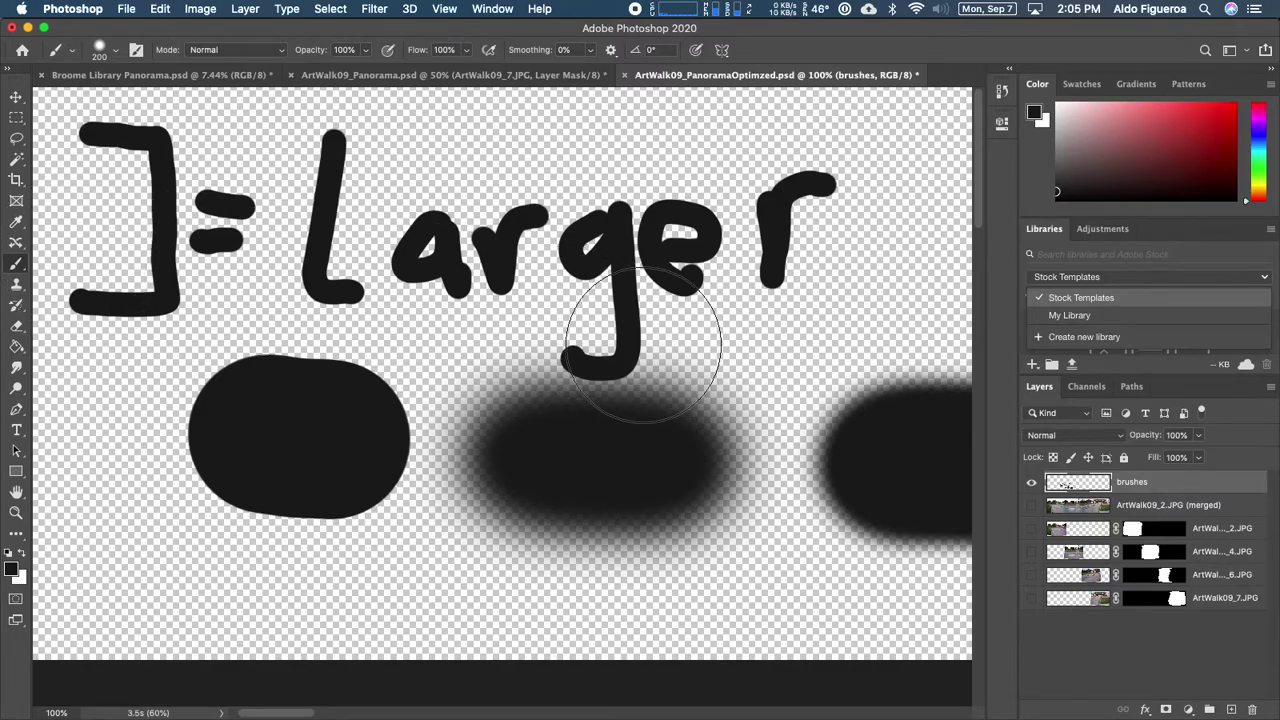
{"action": "key", "text": "super+minus"}
{"action": "key", "text": "super+minus"}
{"action": "scroll", "coordinate": [591, 354], "scroll_direction": "up", "scroll_amount": 4}
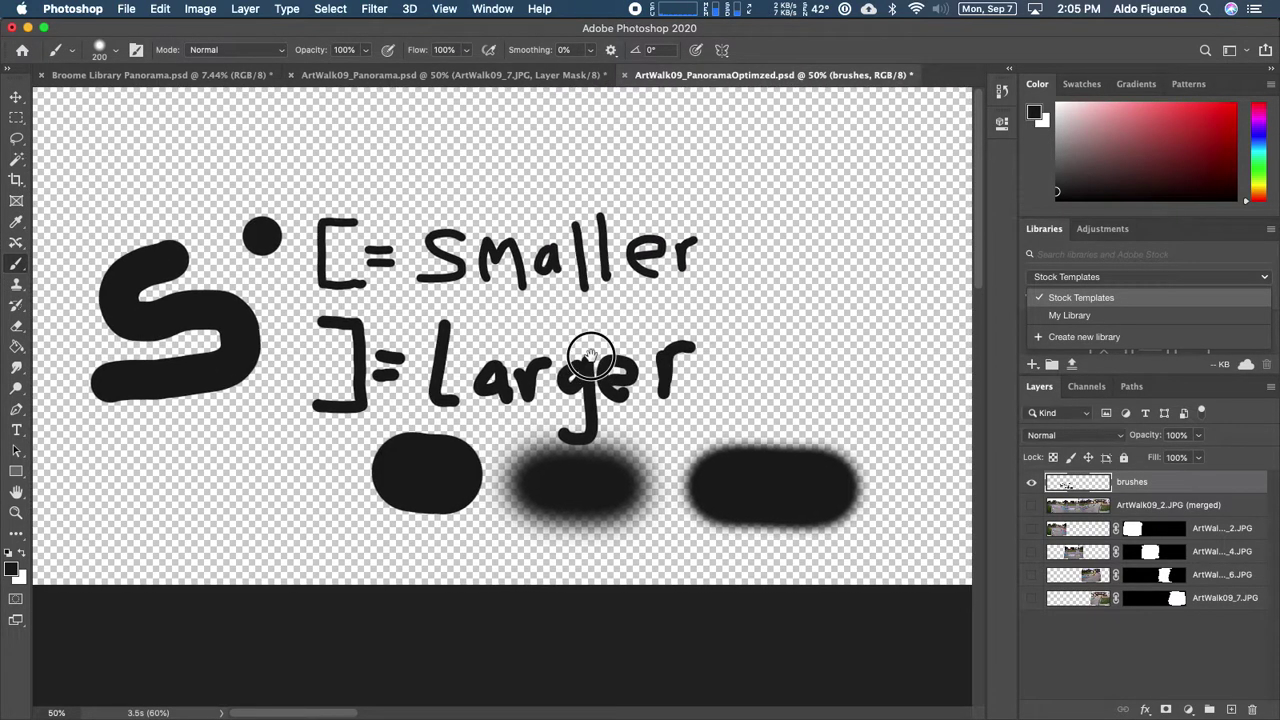